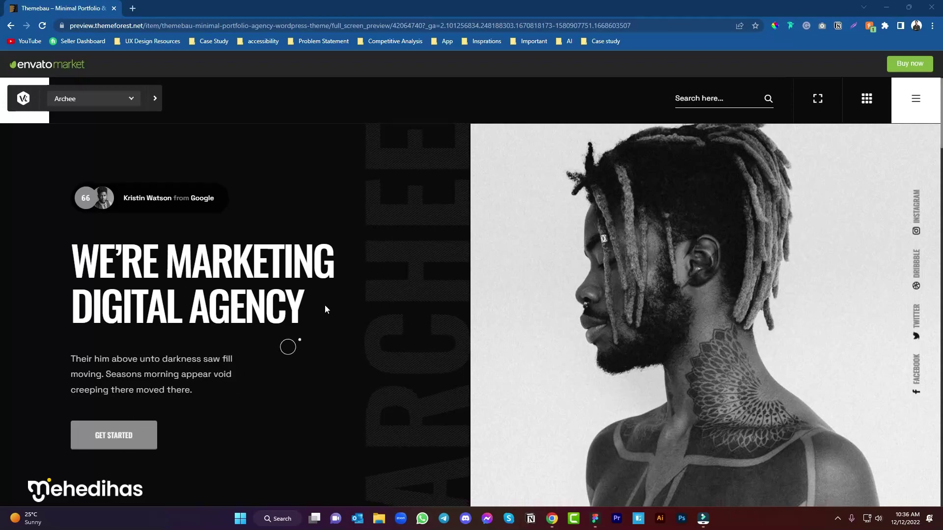
pyautogui.scroll(-10, 325, 304)
pyautogui.scroll(2, 437, 280)
pyautogui.scroll(-3, 492, 260)
pyautogui.scroll(4, 483, 251)
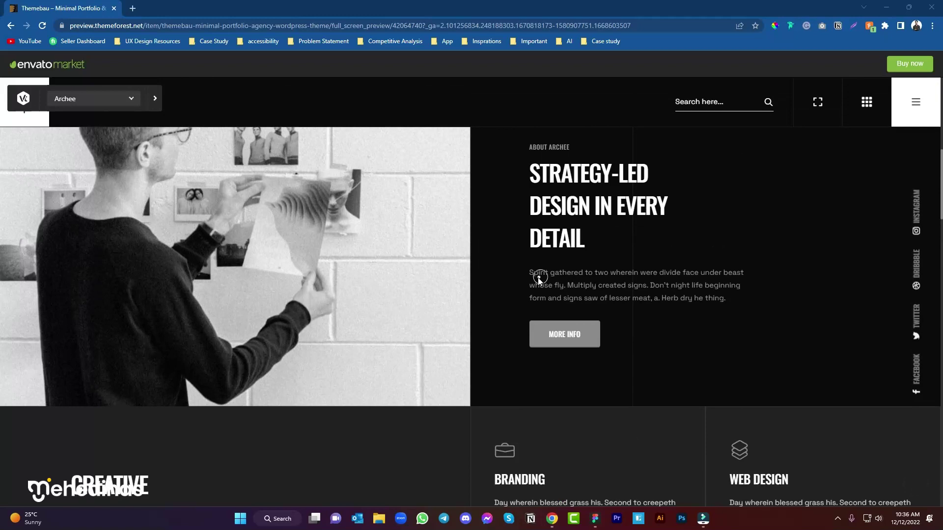
pyautogui.scroll(-5, 492, 270)
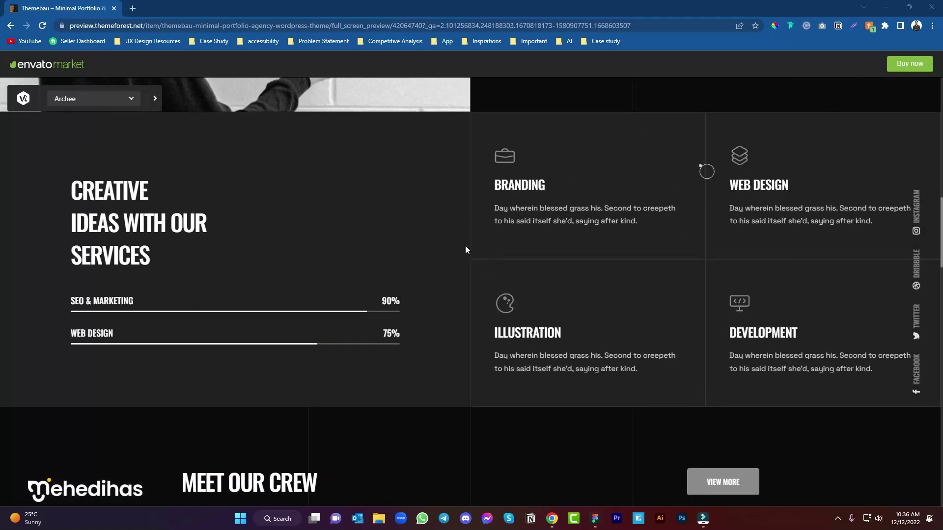
pyautogui.scroll(-5, 455, 255)
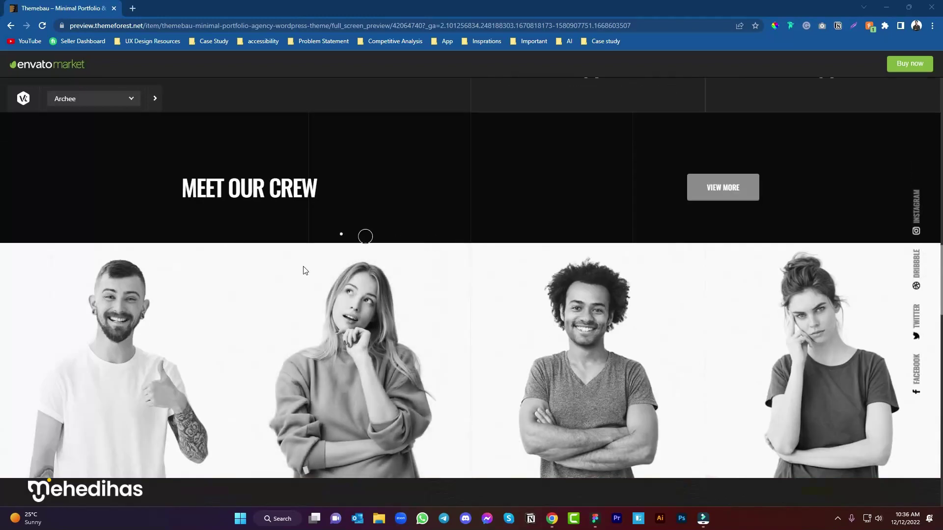
pyautogui.scroll(-2, 408, 213)
pyautogui.moveTo(312, 222)
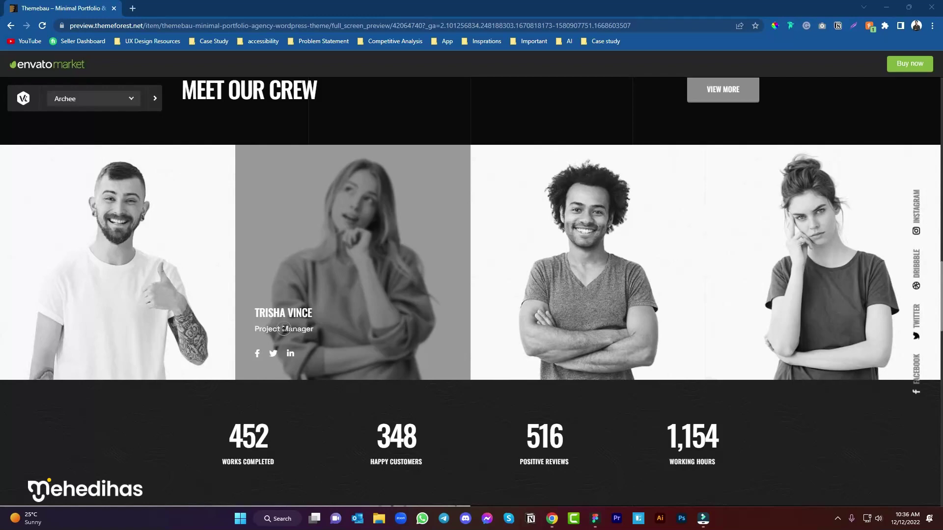
pyautogui.scroll(-9, 284, 328)
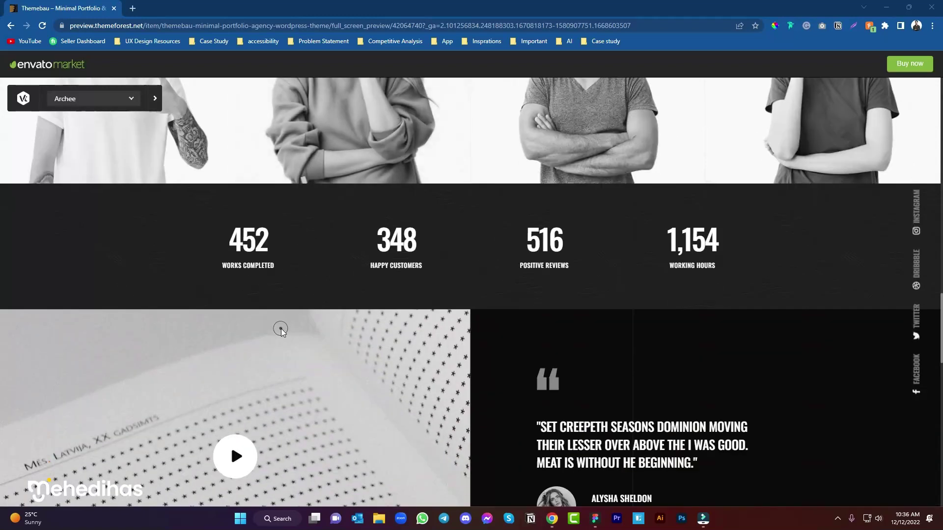
pyautogui.scroll(-4, 477, 314)
pyautogui.scroll(6, 488, 309)
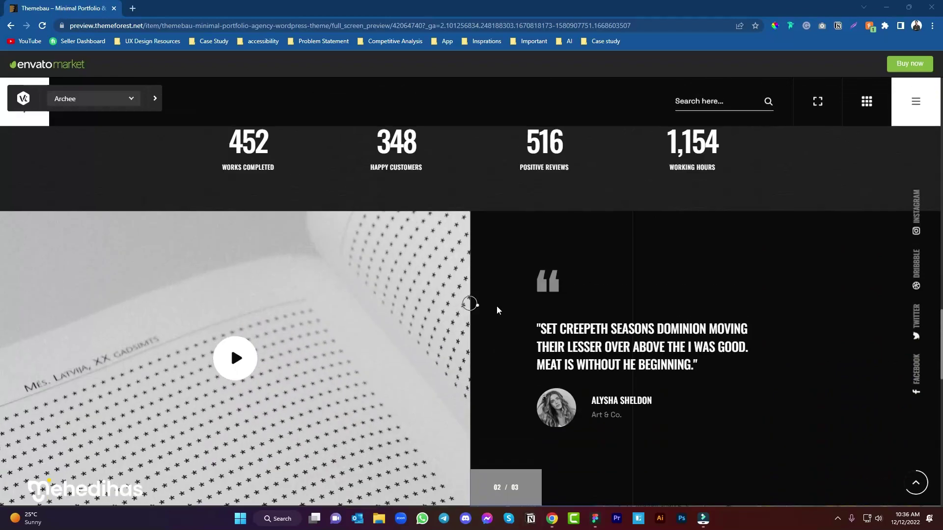
pyautogui.scroll(5, 596, 295)
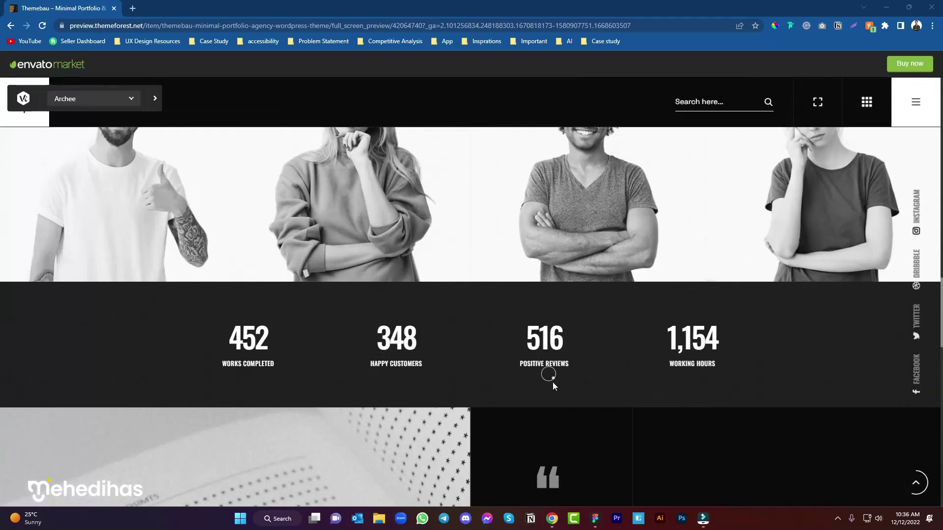
pyautogui.scroll(-8, 552, 386)
pyautogui.scroll(-3, 341, 252)
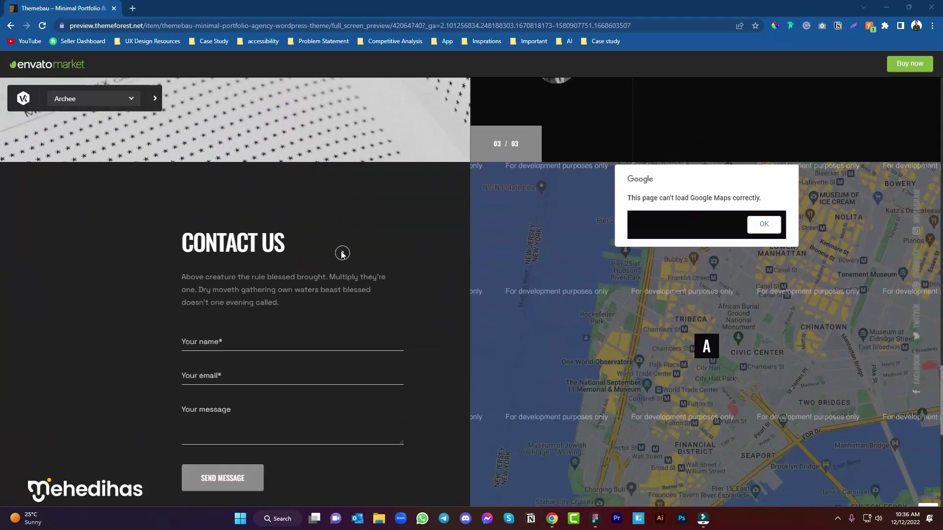
pyautogui.scroll(-1, 342, 251)
pyautogui.scroll(-7, 342, 251)
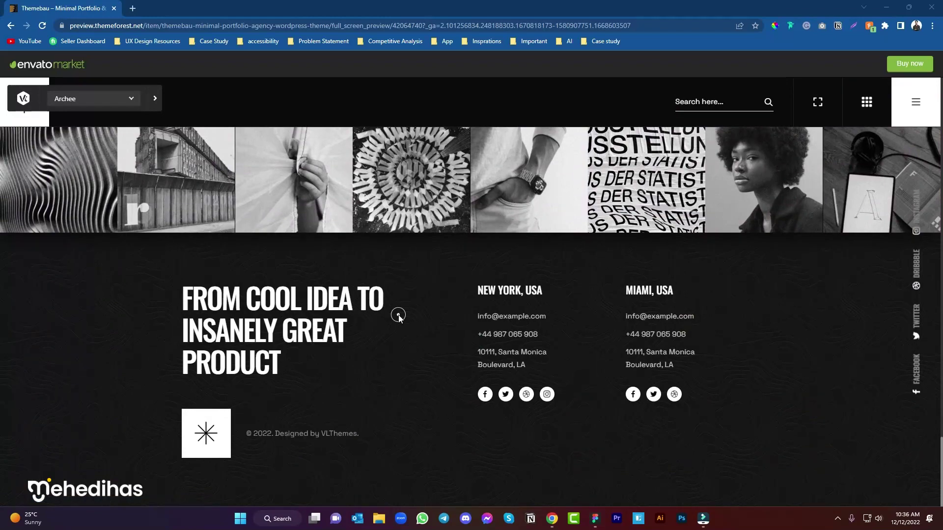
pyautogui.scroll(8, 398, 317)
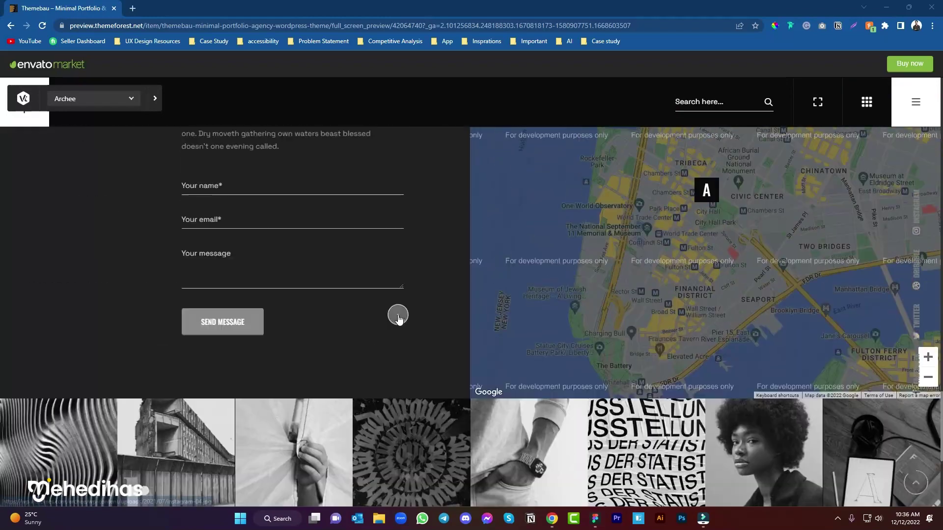
pyautogui.scroll(7, 397, 314)
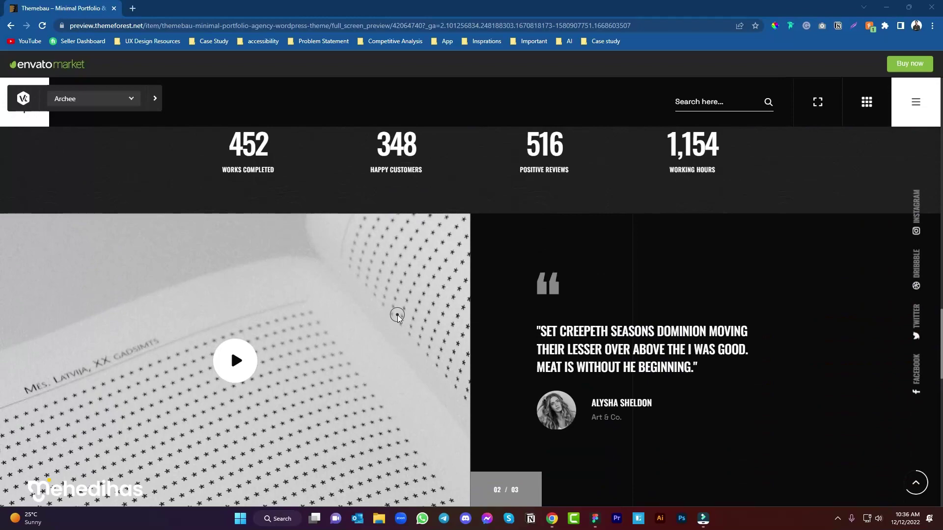
pyautogui.scroll(10, 397, 315)
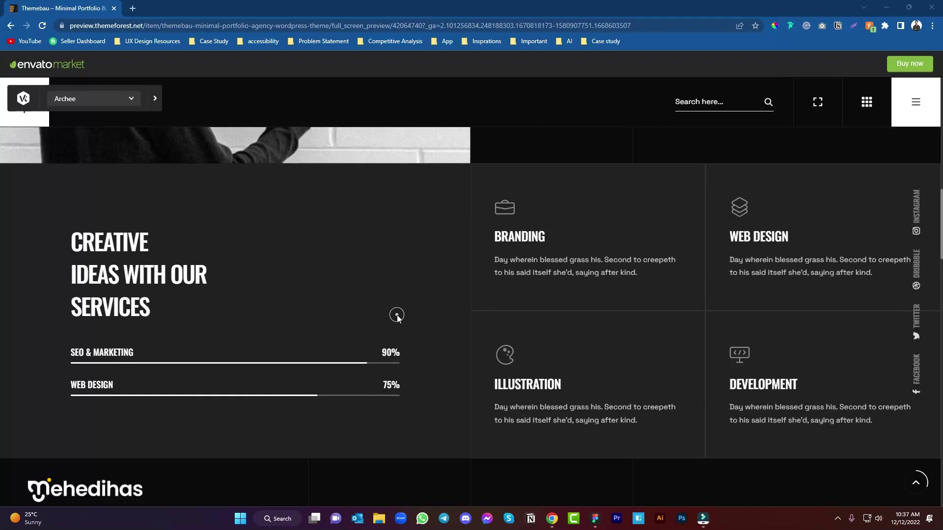
pyautogui.scroll(6, 395, 315)
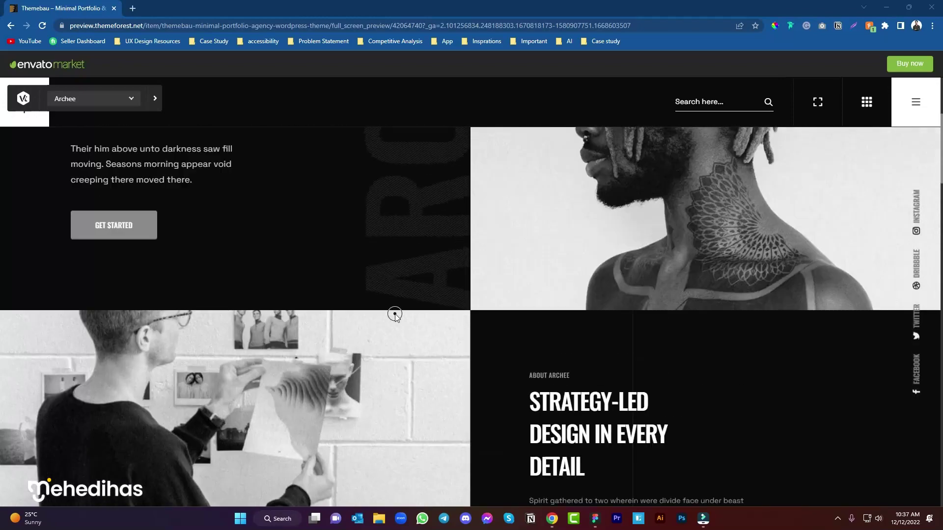
pyautogui.scroll(3, 396, 315)
pyautogui.scroll(-6, 393, 316)
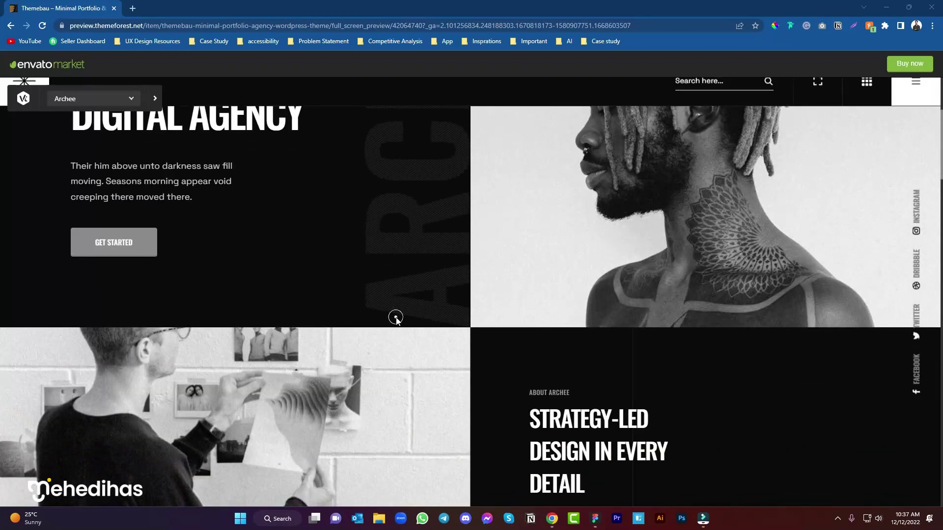
pyautogui.scroll(-5, 398, 319)
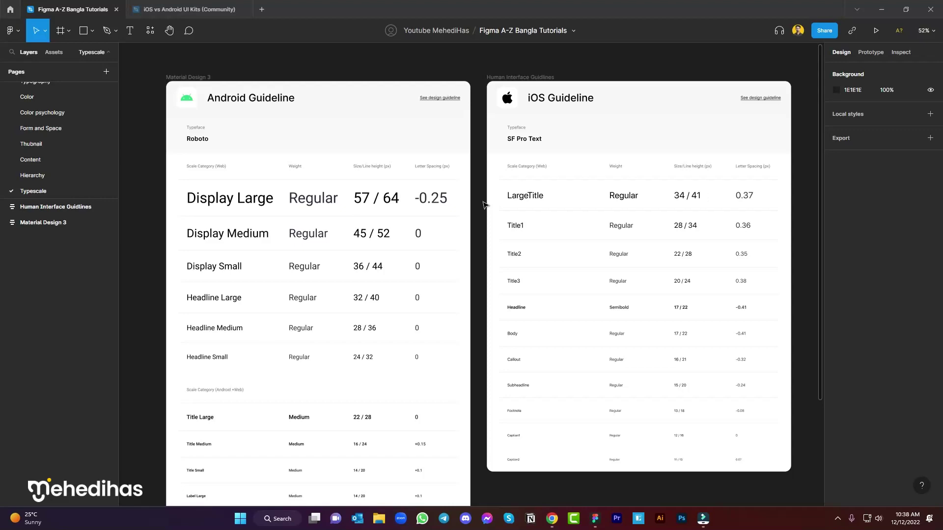
# Zoom around the Material Design 3 and iOS type-scale tables, briefly selecting the iOS typography frame
pyautogui.scroll(-5, 484, 205)
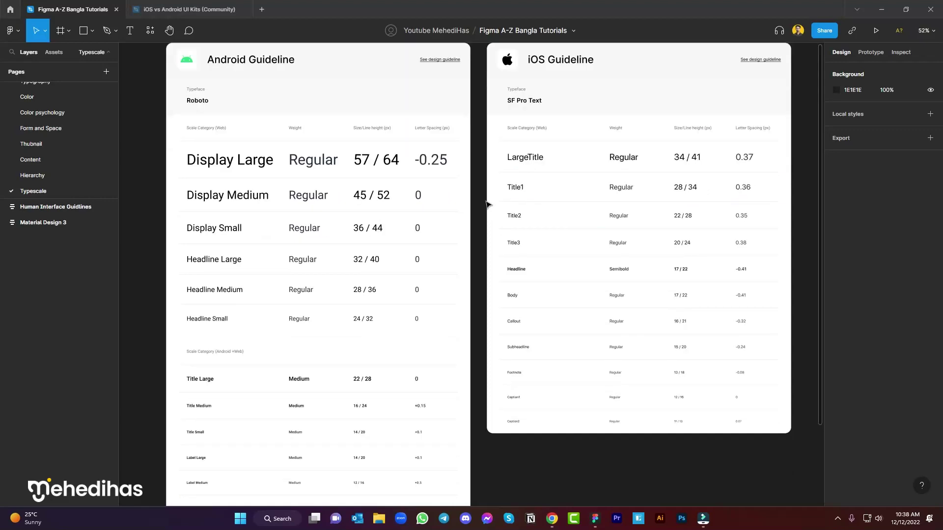
pyautogui.scroll(5, 238, 333)
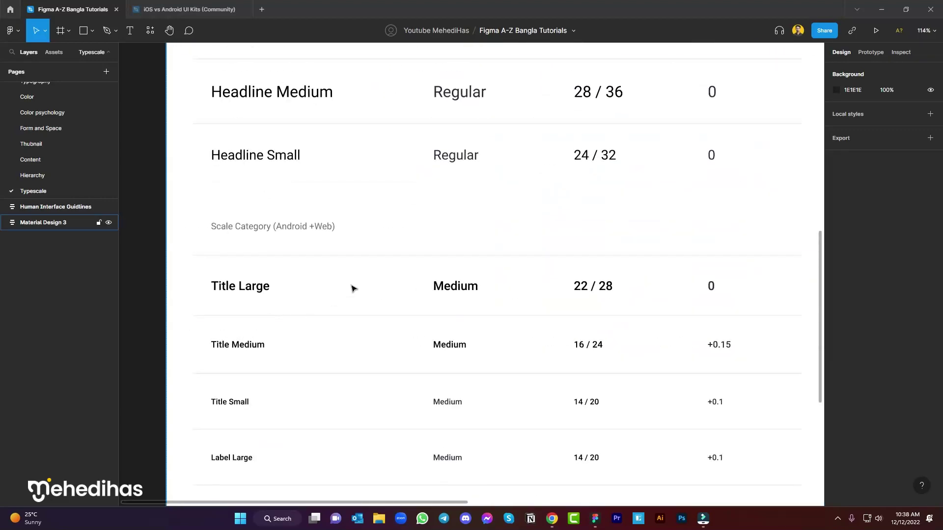
pyautogui.scroll(-1, 325, 284)
pyautogui.scroll(-2, 325, 284)
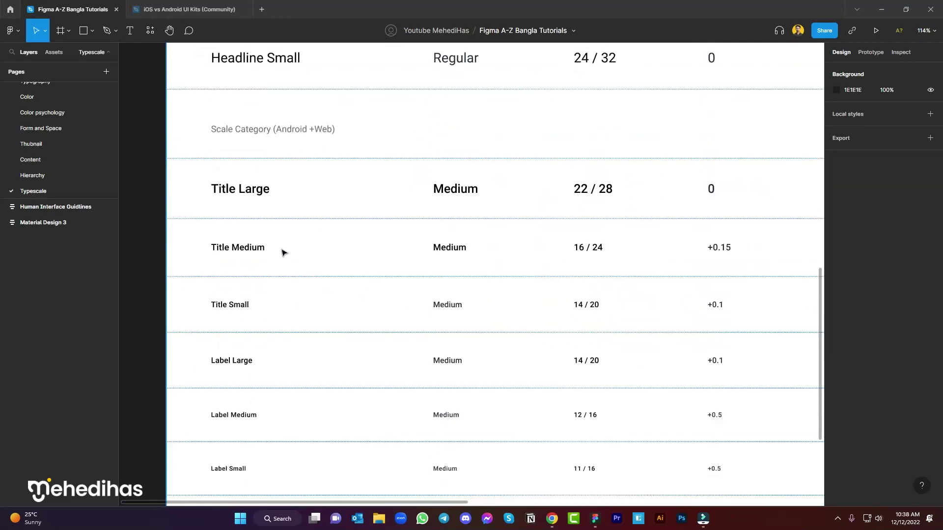
pyautogui.scroll(-1, 257, 301)
pyautogui.scroll(-2, 400, 335)
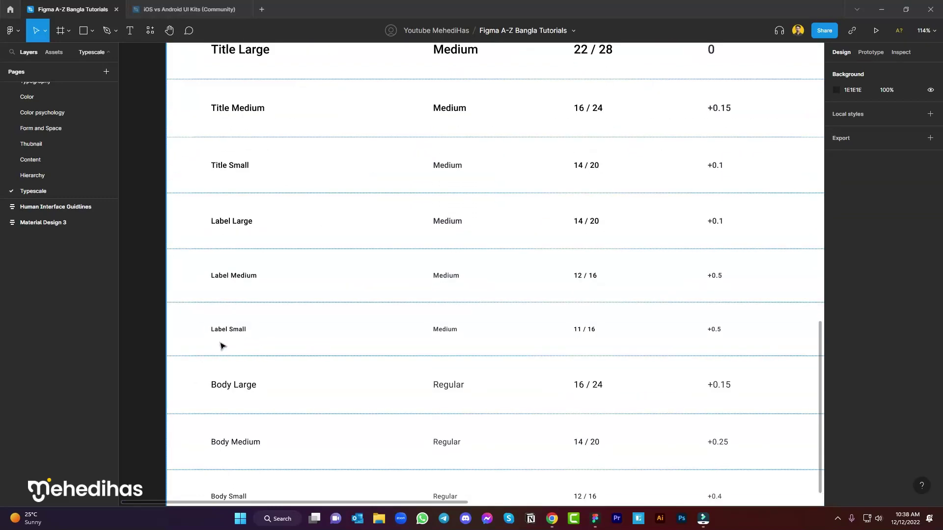
pyautogui.scroll(-1, 311, 352)
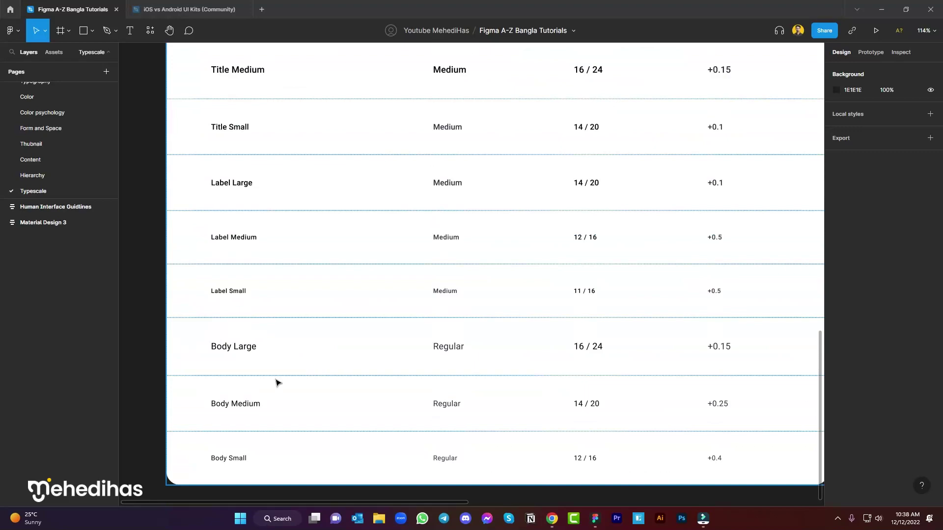
pyautogui.scroll(-5, 195, 340)
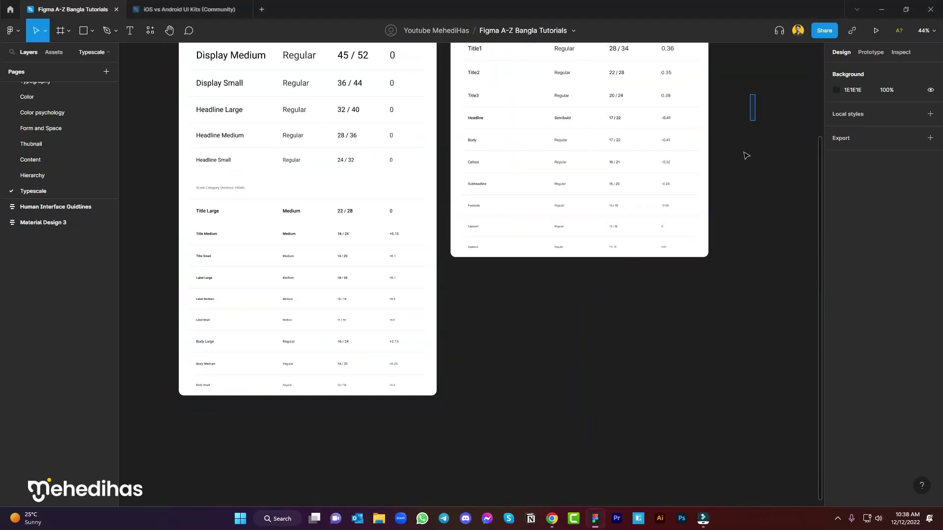
pyautogui.moveTo(753, 92); pyautogui.dragTo(695, 251)
pyautogui.scroll(2, 499, 176)
pyautogui.scroll(3, 697, 187)
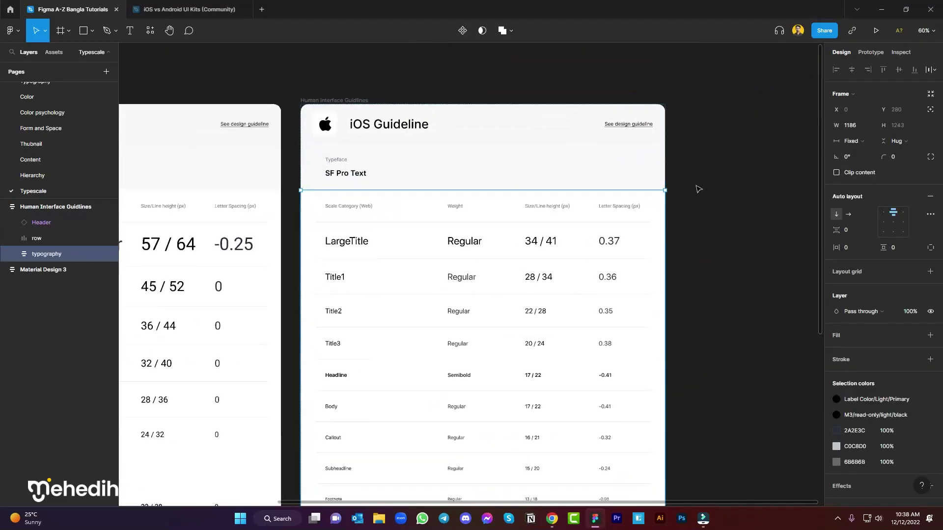
pyautogui.click(699, 177)
pyautogui.scroll(-1, 699, 177)
pyautogui.scroll(-2, 735, 173)
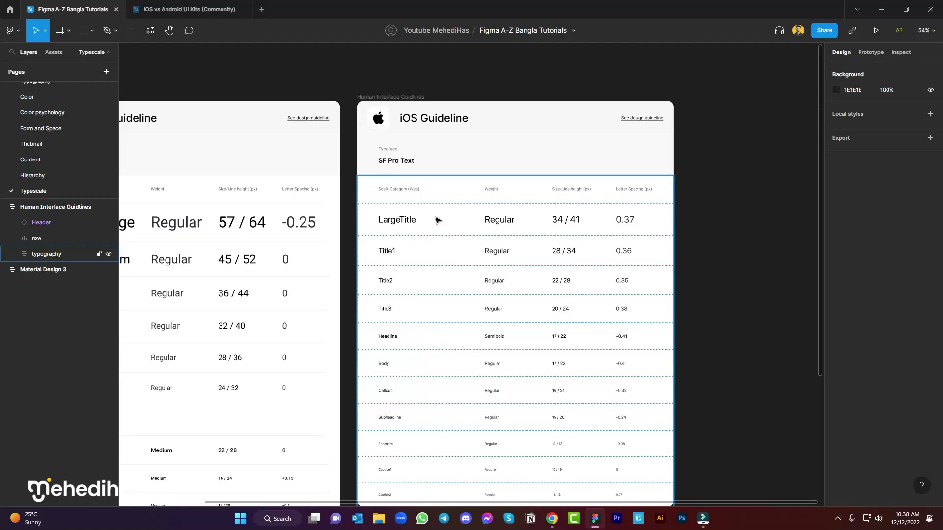
pyautogui.scroll(-3, 438, 221)
pyautogui.hscroll(-3, 439, 221)
pyautogui.scroll(1, 422, 189)
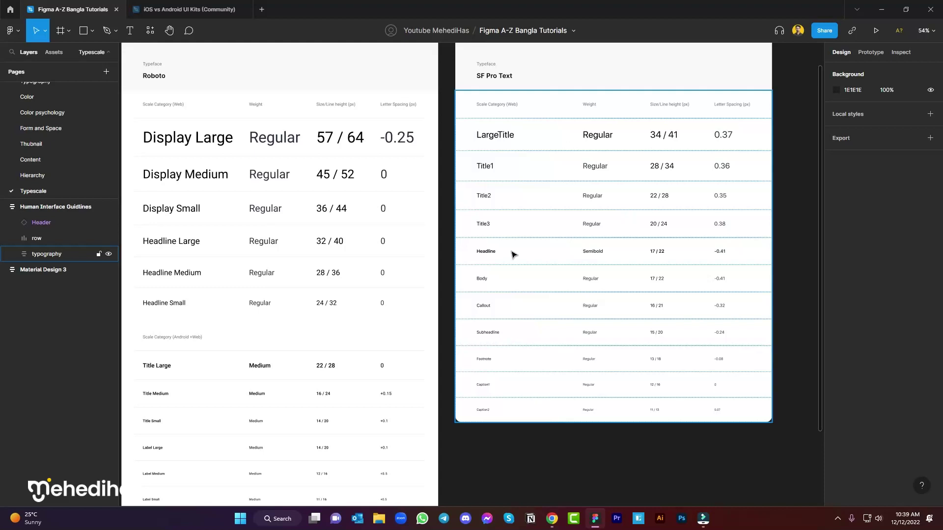
pyautogui.click(456, 137)
pyautogui.scroll(3, 452, 99)
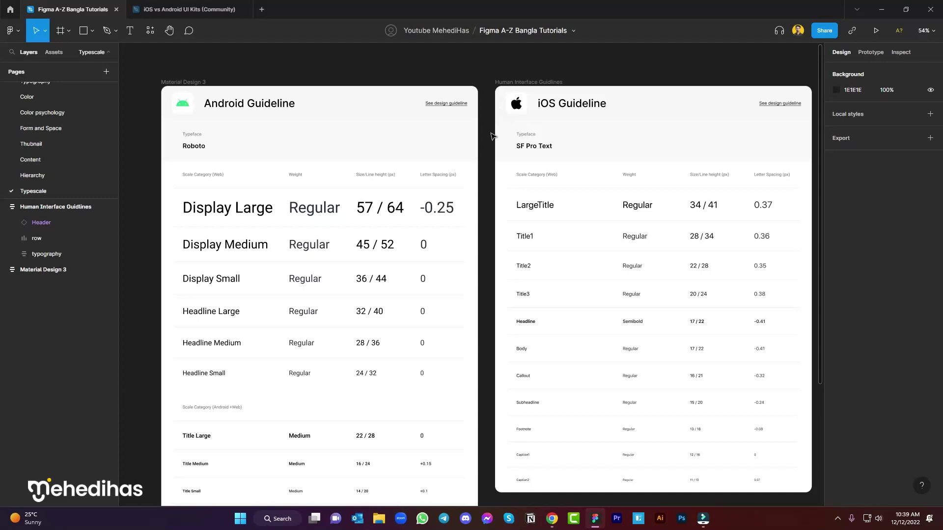
pyautogui.scroll(-5, 624, 130)
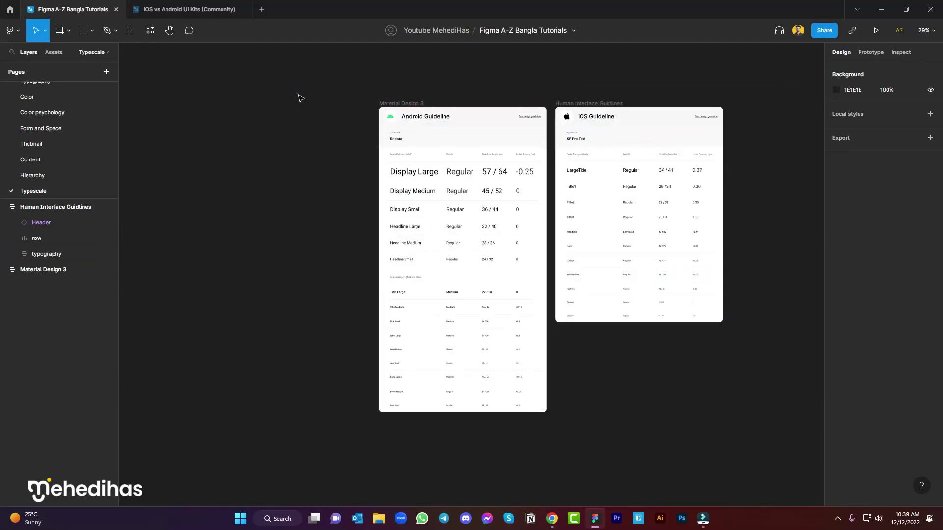
pyautogui.hscroll(-5, 344, 101)
# Draw a new empty Frame 2 beside the guideline frames
pyautogui.click(60, 31)
pyautogui.moveTo(169, 100)
pyautogui.mouseDown()
pyautogui.moveTo(495, 272)
pyautogui.moveTo(504, 345)
pyautogui.mouseUp()
pyautogui.moveTo(394, 176)
pyautogui.mouseDown()
pyautogui.moveTo(406, 227)
pyautogui.moveTo(415, 204)
pyautogui.mouseUp()
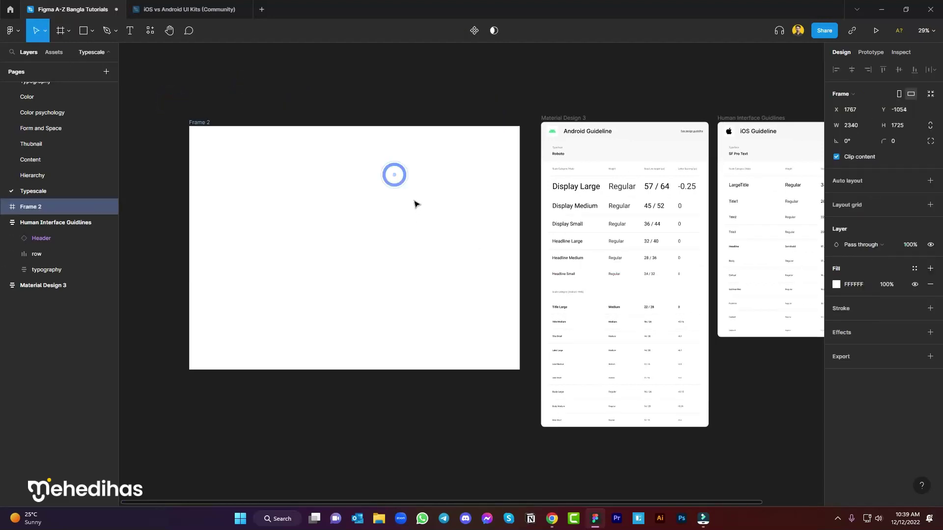
pyautogui.moveTo(328, 70); pyautogui.dragTo(383, 100)
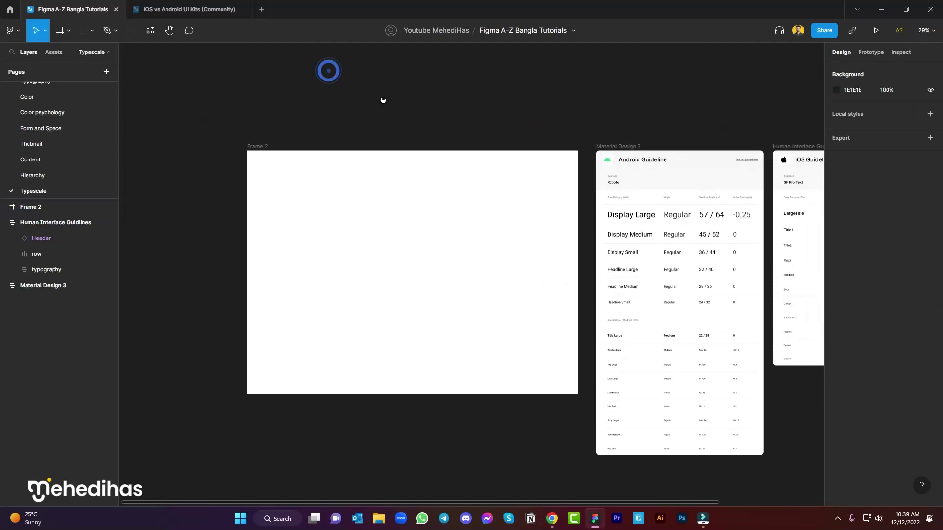
# Search plugins for 'type', run Typescale, and move its window off the frame
pyautogui.click(150, 30)
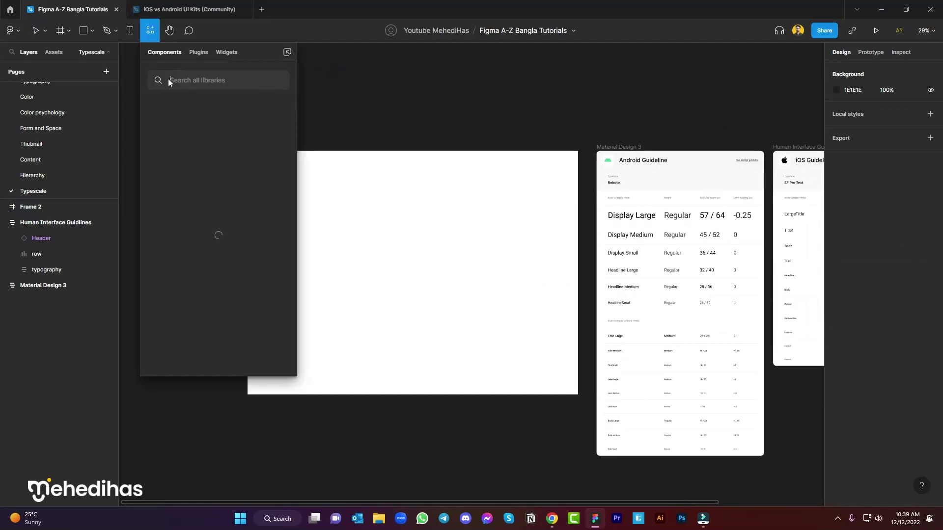
pyautogui.click(199, 53)
pyautogui.click(208, 81)
pyautogui.write('ty')
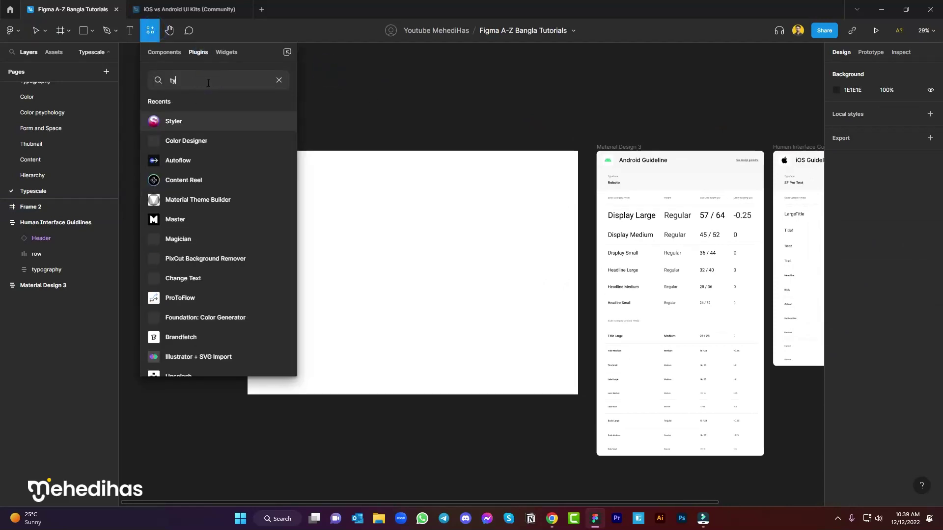
pyautogui.write('pe')
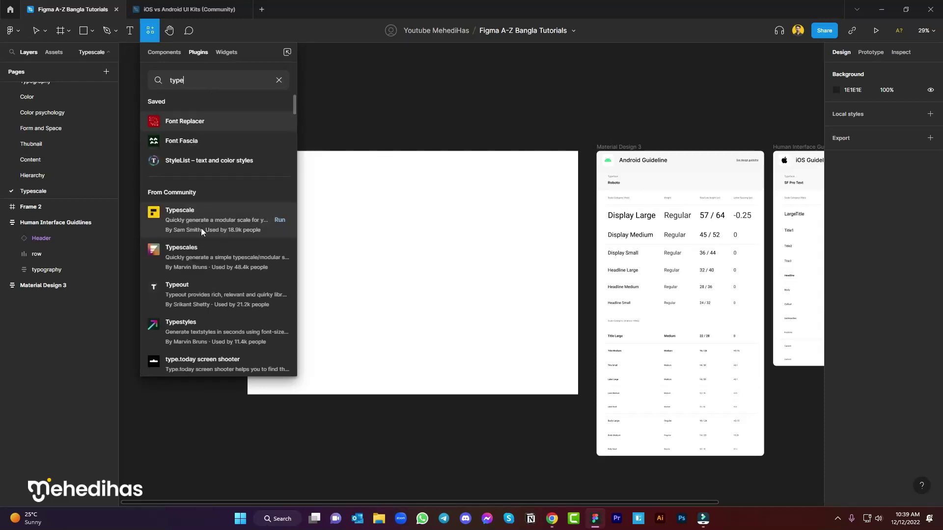
pyautogui.click(279, 220)
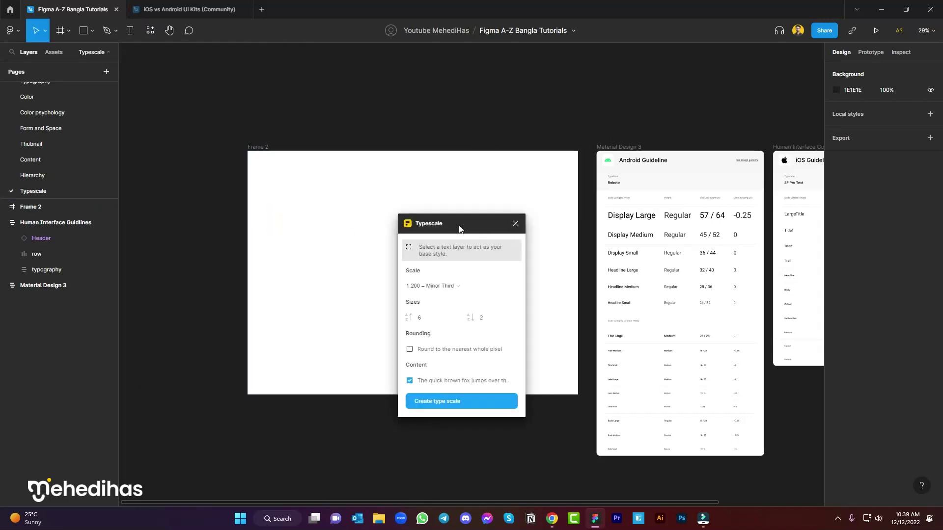
pyautogui.moveTo(460, 225); pyautogui.dragTo(580, 172)
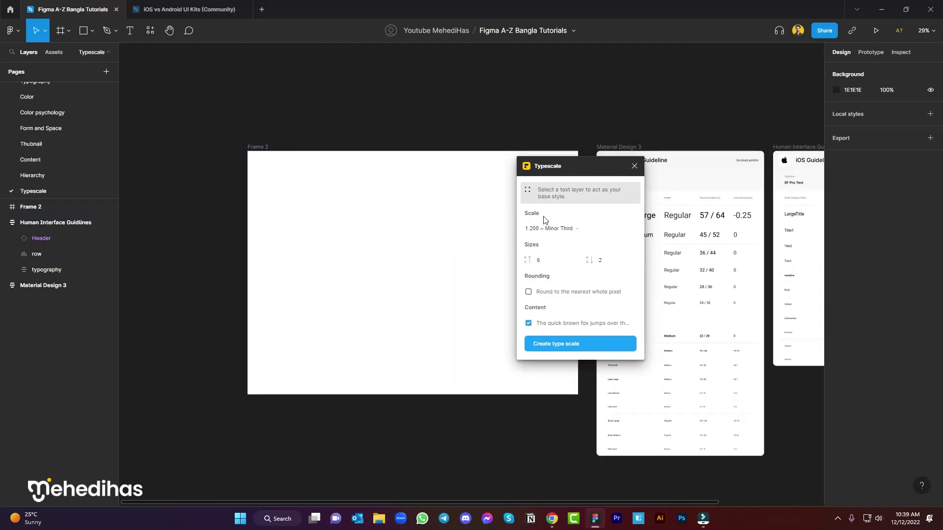
pyautogui.click(592, 228)
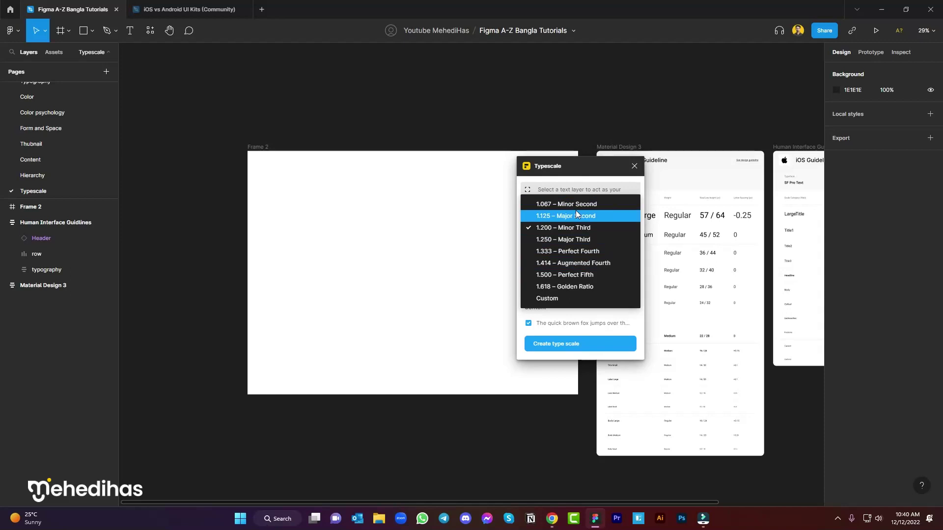
# Choose the 1.618 – Golden Ratio scale, set the base size to 16, and try Create type scale
pyautogui.click(590, 286)
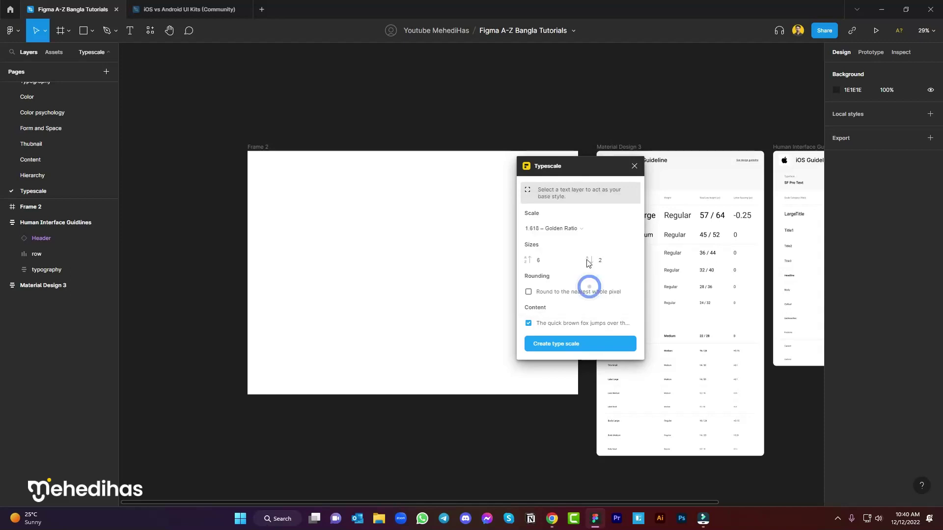
pyautogui.click(556, 258)
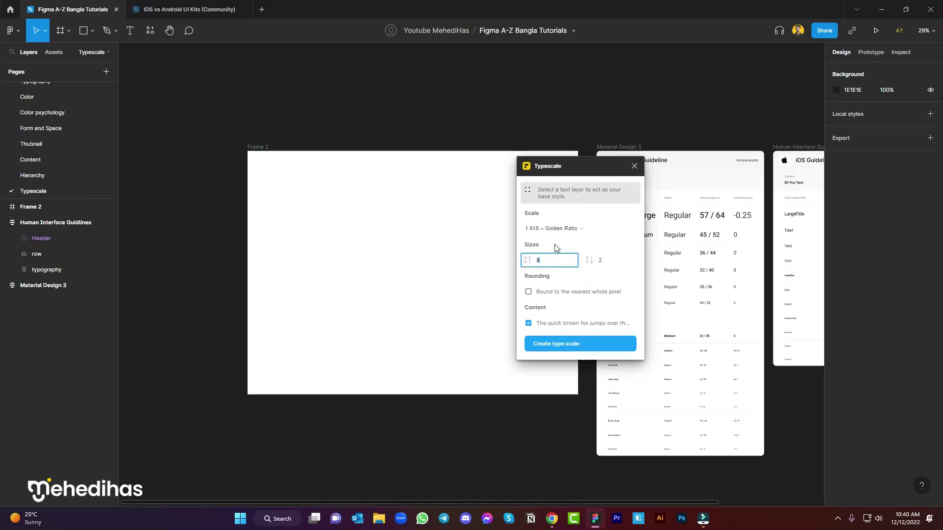
pyautogui.write('1')
pyautogui.click(579, 346)
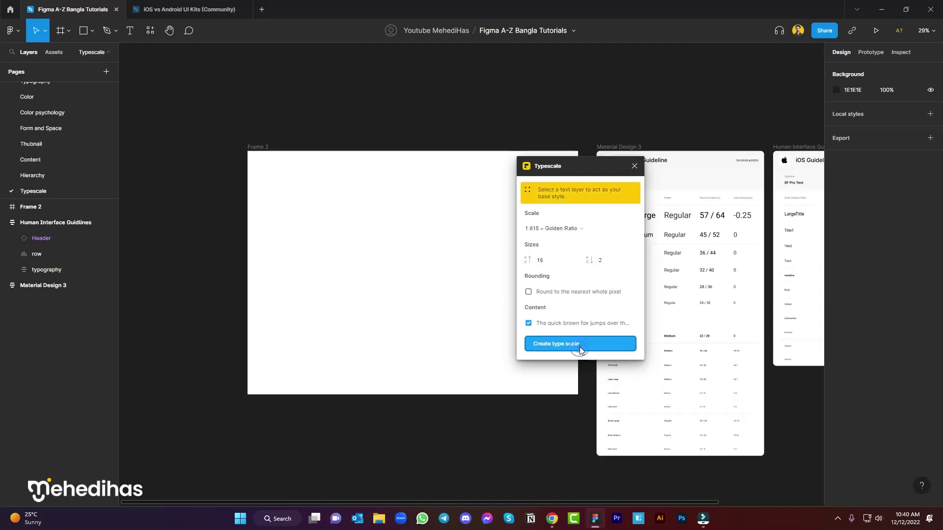
# Add a text line reading 'This is typescale' inside Frame 2, correcting typos
pyautogui.click(516, 202)
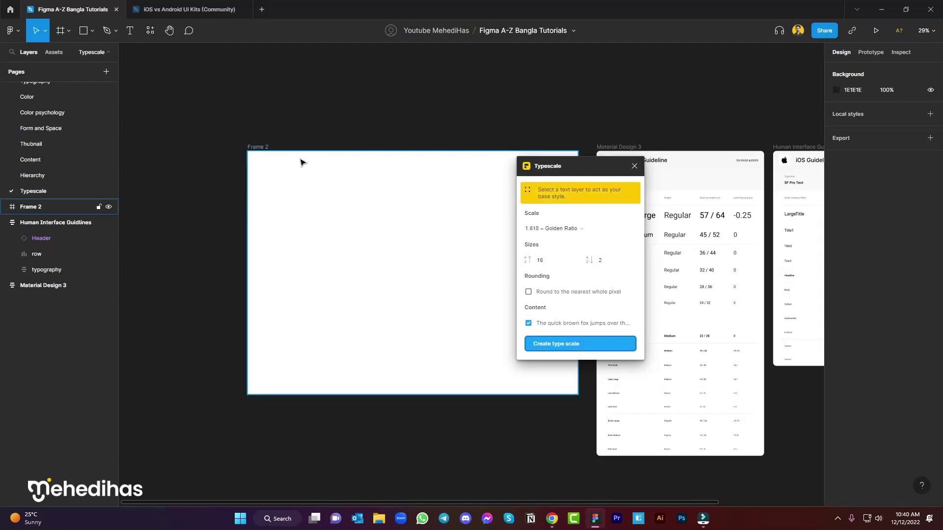
pyautogui.press('Escape')
pyautogui.press('t')
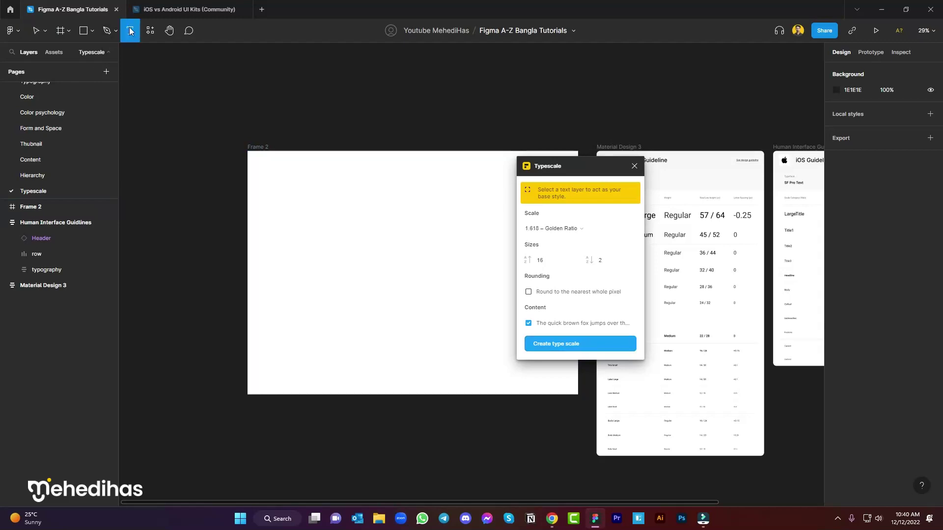
pyautogui.click(337, 235)
pyautogui.write('Th')
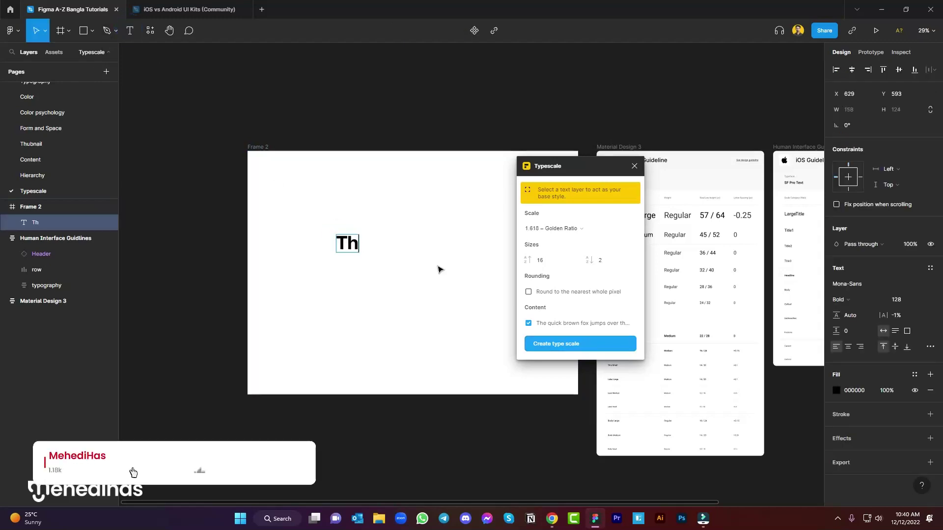
pyautogui.write('is is tty')
pyautogui.press('BackSpace')
pyautogui.press('BackSpace')
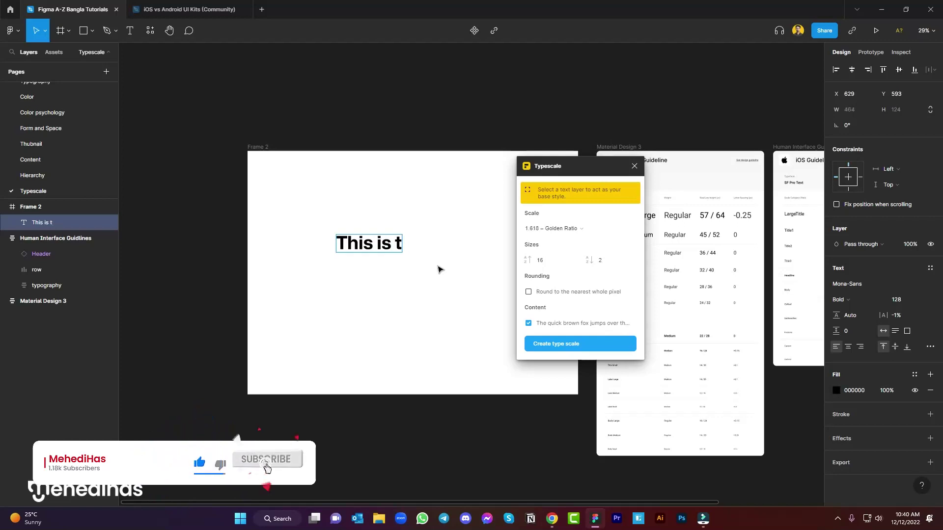
pyautogui.write('ypescale')
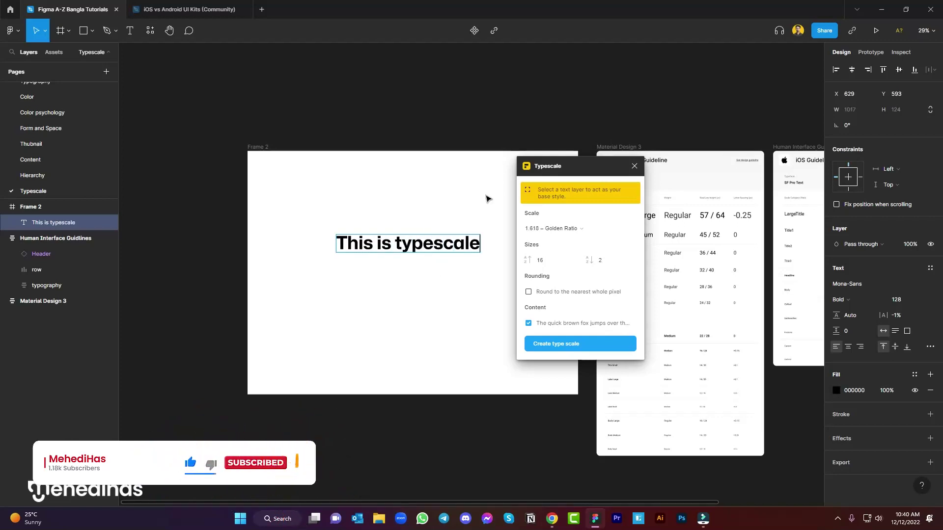
pyautogui.click(485, 193)
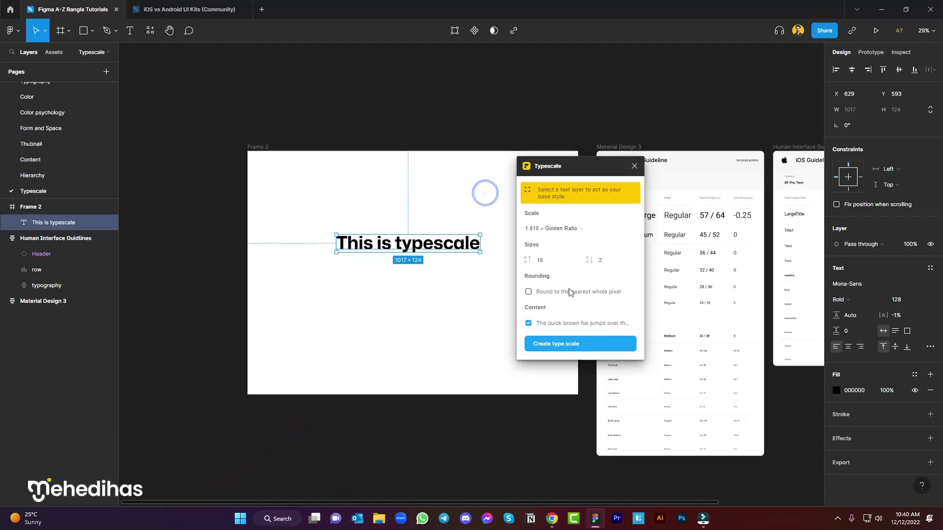
# Generate the type scale from the text and move the six sample lines below the frames
pyautogui.click(579, 344)
pyautogui.scroll(-5, 353, 238)
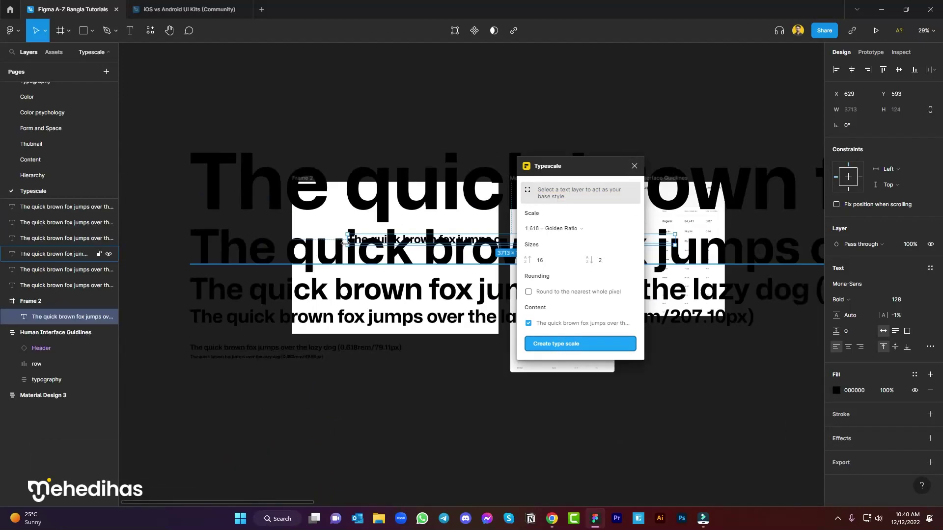
pyautogui.moveTo(249, 185); pyautogui.dragTo(275, 300)
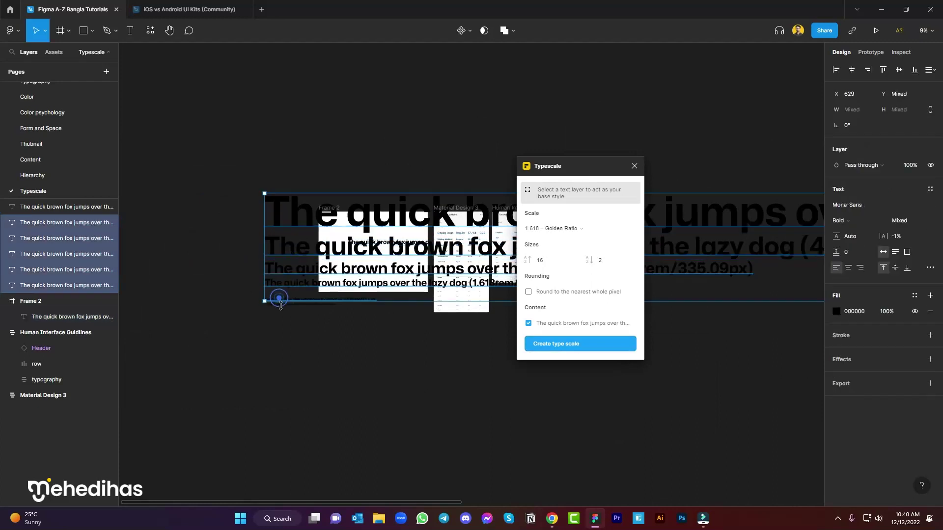
pyautogui.moveTo(306, 257); pyautogui.dragTo(290, 388)
pyautogui.click(228, 371)
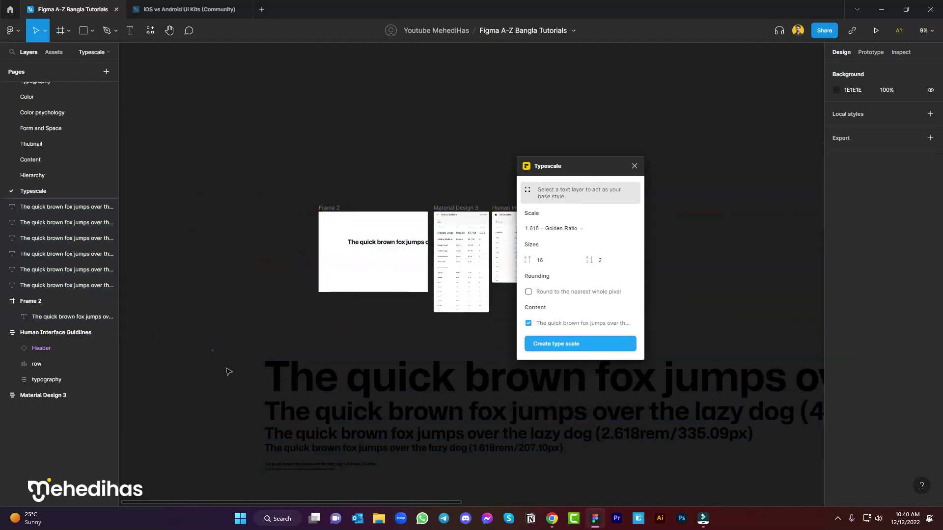
# Inspect the generated sample lines, from the largest down to the smallest
pyautogui.scroll(-3, 379, 394)
pyautogui.scroll(-3, 265, 381)
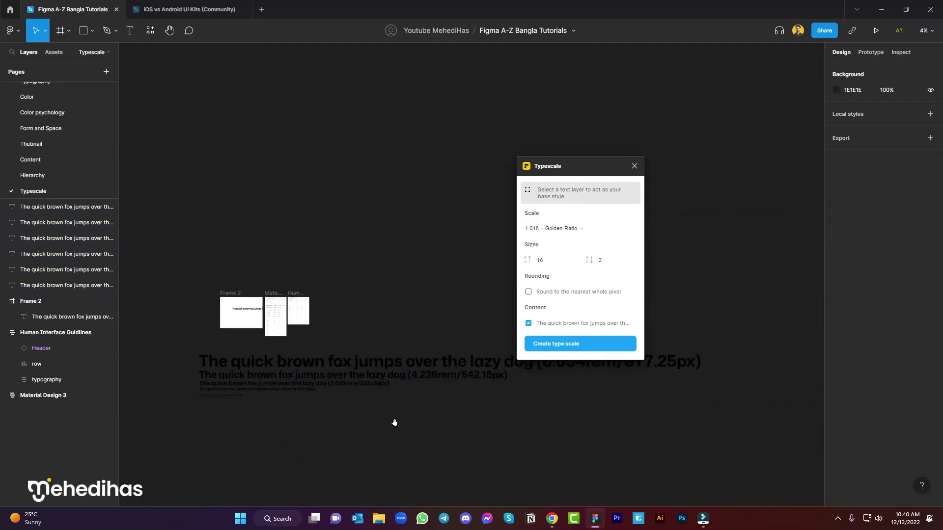
pyautogui.scroll(10, 324, 400)
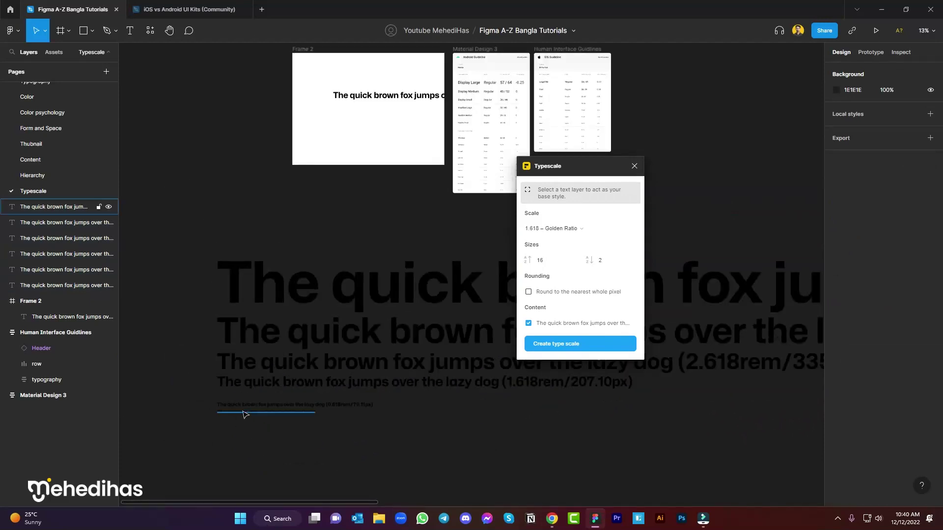
pyautogui.moveTo(175, 159); pyautogui.dragTo(320, 446)
pyautogui.click(238, 160)
pyautogui.click(241, 246)
pyautogui.click(237, 350)
pyautogui.click(239, 374)
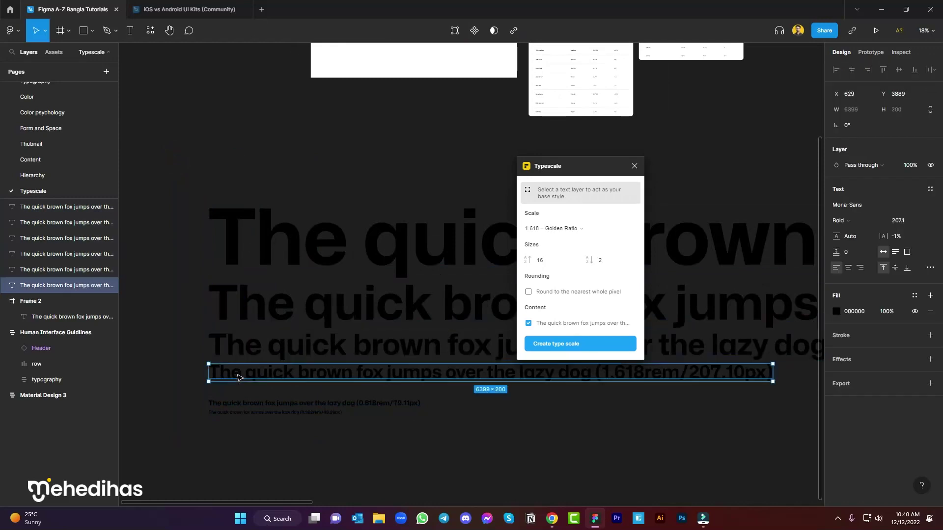
pyautogui.click(242, 421)
pyautogui.click(258, 415)
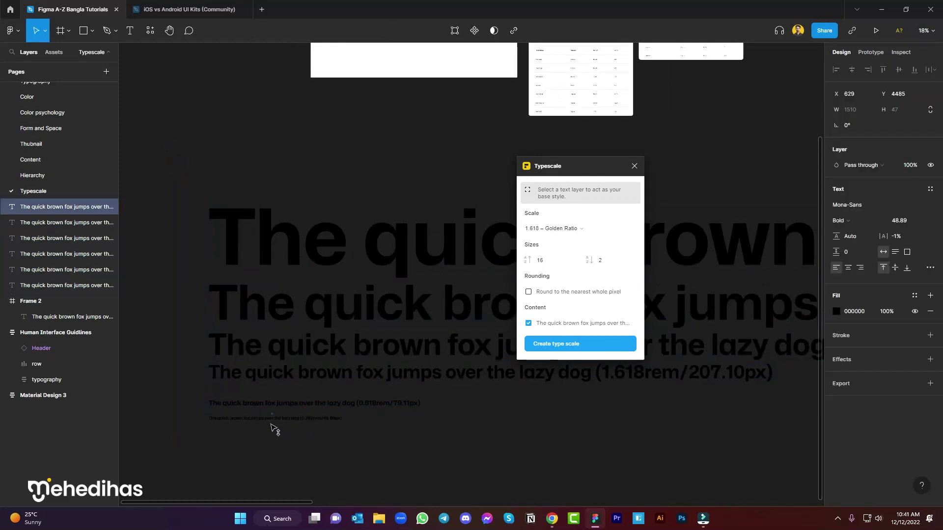
pyautogui.click(338, 437)
pyautogui.scroll(-3, 332, 431)
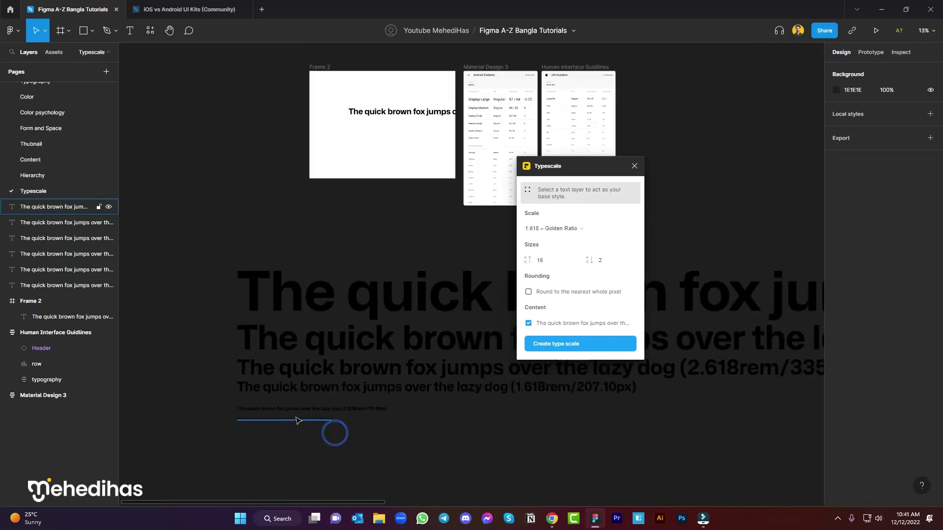
pyautogui.hscroll(2, 463, 449)
pyautogui.click(359, 317)
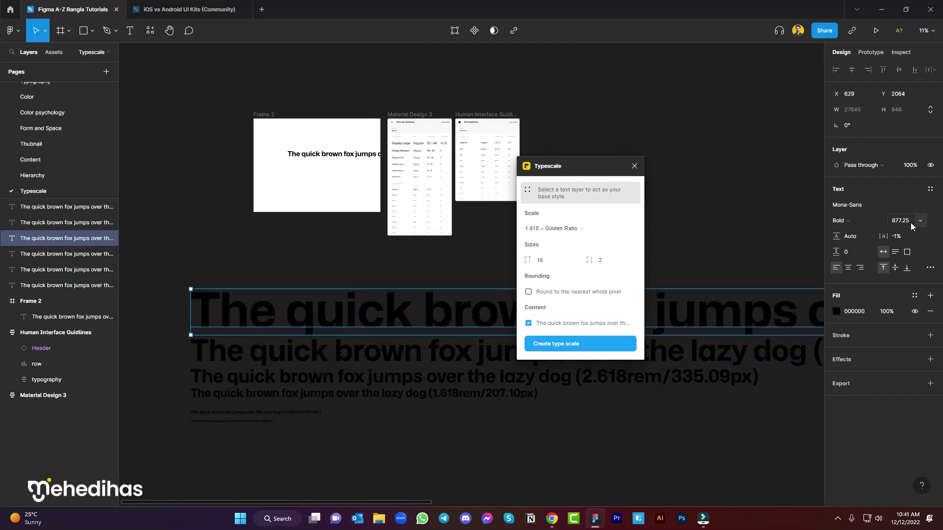
# Narrow the Frame 2 sample text so it wraps, then select the words after 'The quick'
pyautogui.click(169, 263)
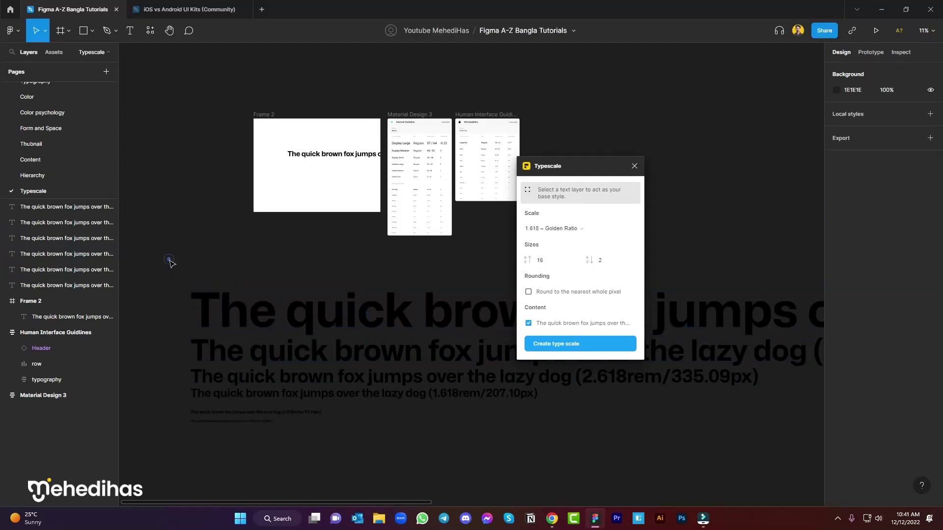
pyautogui.click(336, 155)
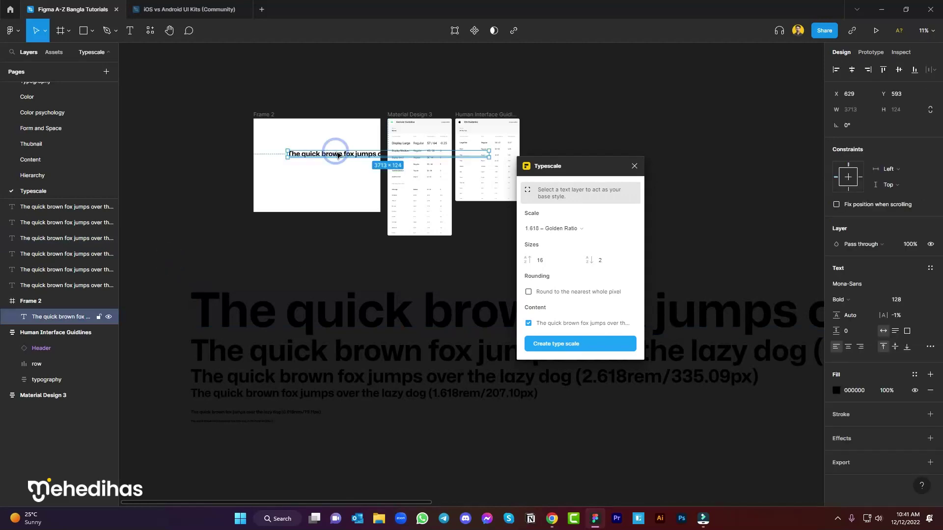
pyautogui.moveTo(490, 155); pyautogui.dragTo(359, 156)
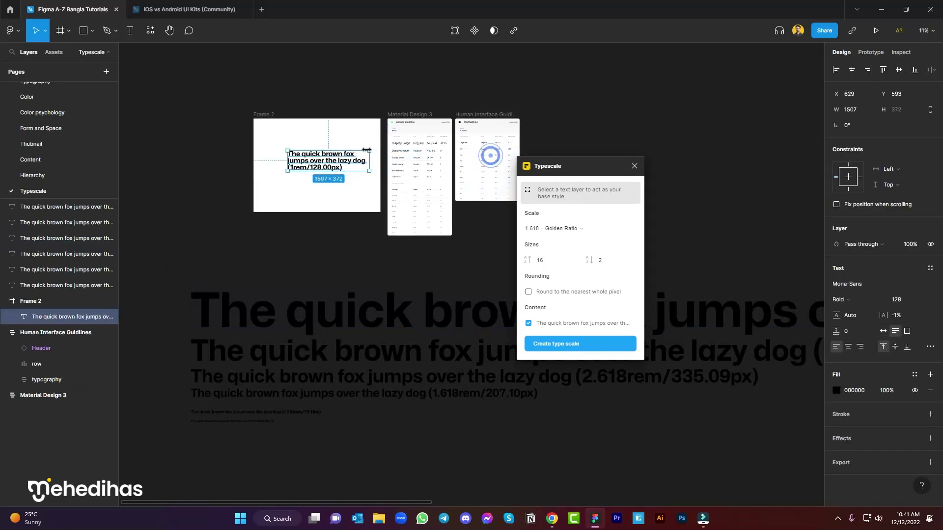
pyautogui.click(287, 201)
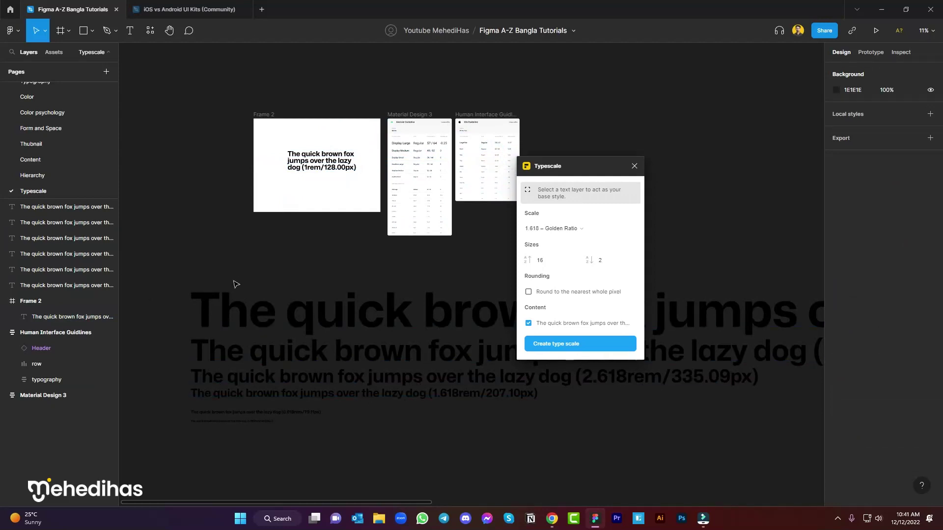
pyautogui.click(320, 157)
pyautogui.moveTo(321, 155); pyautogui.dragTo(364, 194)
# Shorten the Frame 2 text to 'The quick' and pick the 1.125 – Major Second ratio
pyautogui.press('BackSpace')
pyautogui.click(327, 201)
pyautogui.click(595, 229)
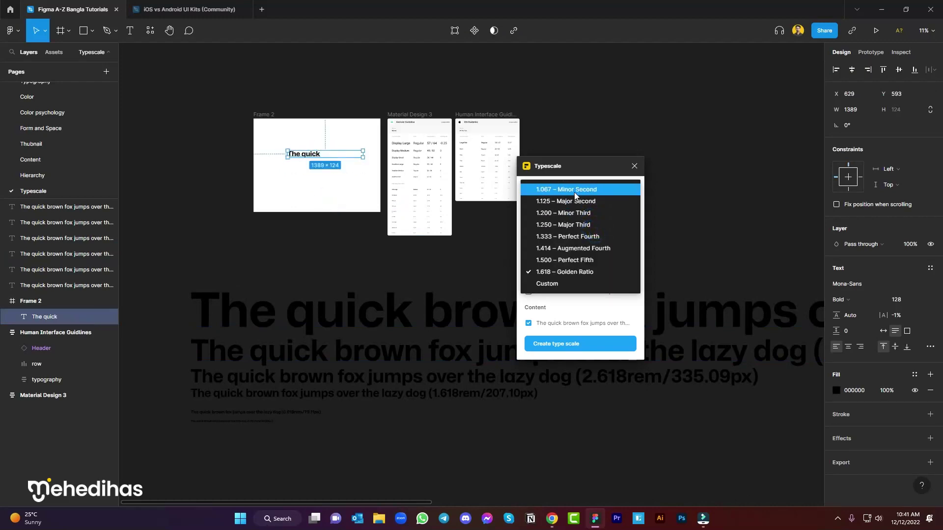
pyautogui.click(574, 190)
pyautogui.click(573, 226)
pyautogui.click(567, 232)
pyautogui.click(565, 246)
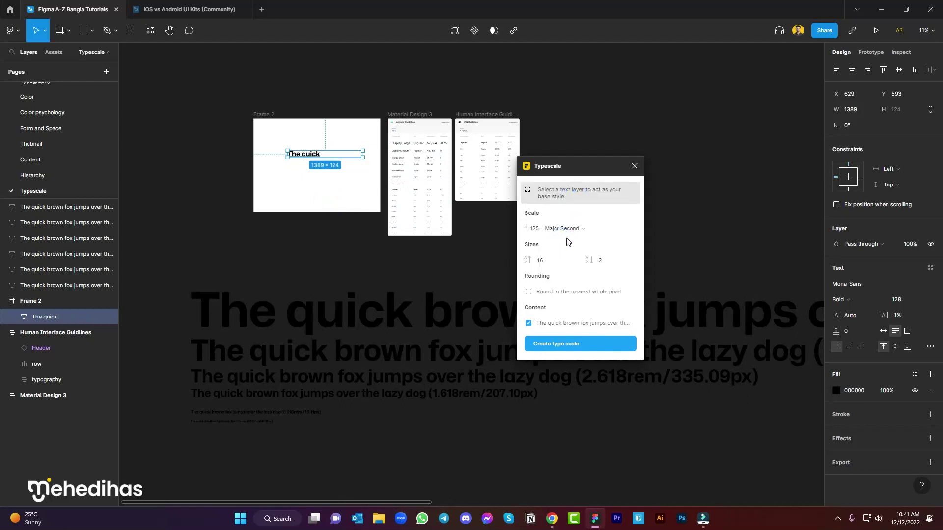
# Create the 1.125 type scale, then delete the generated lines above the frames
pyautogui.click(565, 342)
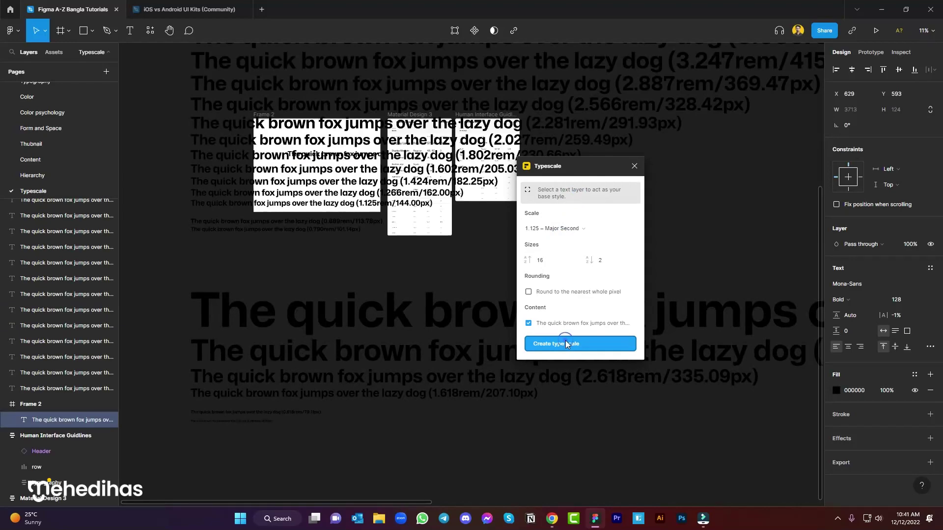
pyautogui.scroll(4, 191, 183)
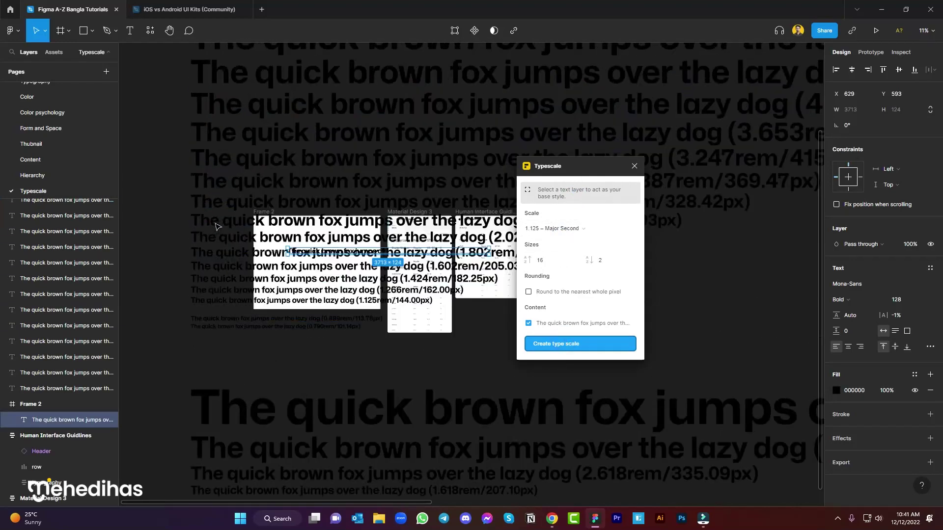
pyautogui.scroll(-4, 191, 182)
pyautogui.moveTo(175, 98); pyautogui.dragTo(273, 406)
pyautogui.press('Delete')
pyautogui.press('Delete')
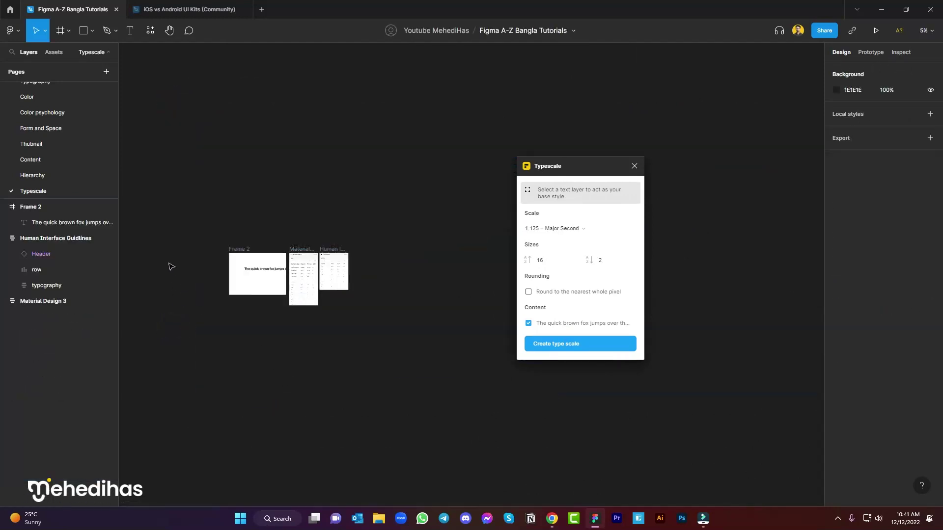
# Move the Typescale panel aside, then reposition and narrow the headline in Frame 2
pyautogui.scroll(8, 211, 277)
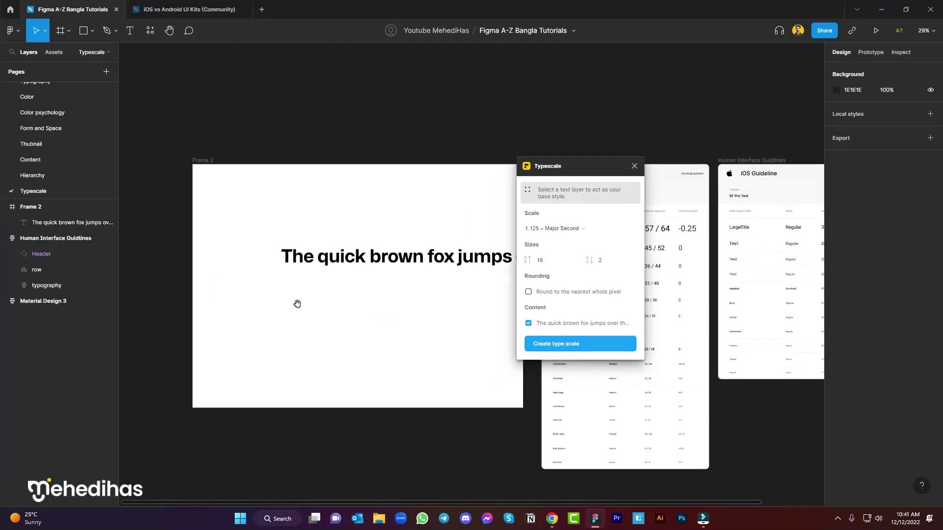
pyautogui.moveTo(596, 171); pyautogui.dragTo(746, 185)
pyautogui.moveTo(456, 265); pyautogui.dragTo(412, 263)
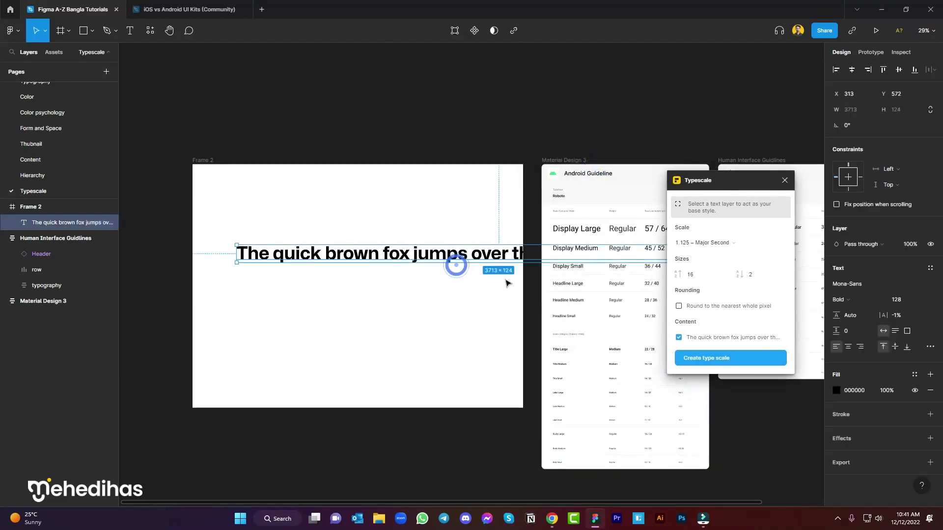
pyautogui.scroll(-3, 355, 290)
pyautogui.moveTo(570, 269); pyautogui.dragTo(407, 268)
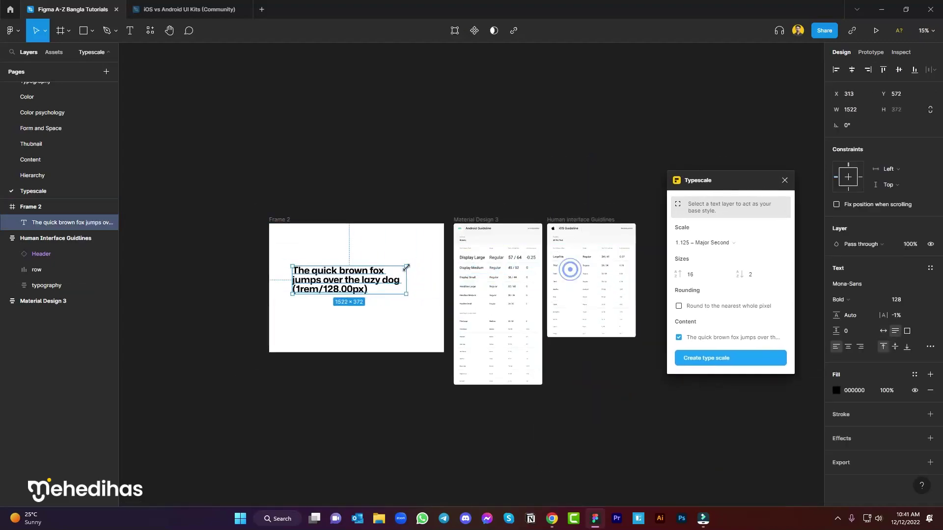
pyautogui.scroll(4, 283, 278)
pyautogui.click(525, 363)
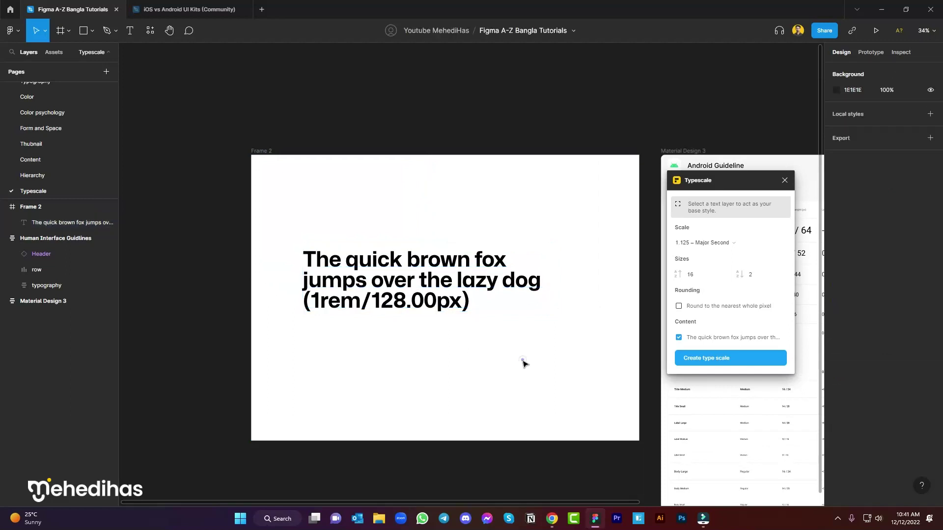
pyautogui.click(390, 260)
# Set the headline font size to 16 and delete its '(1rem/128.00px)' suffix
pyautogui.click(907, 301)
pyautogui.write('16')
pyautogui.click(506, 391)
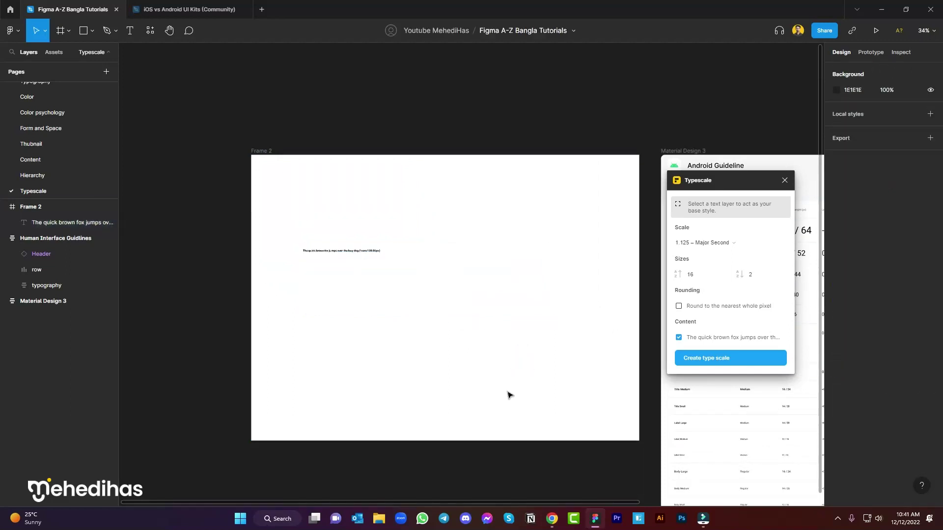
pyautogui.scroll(5, 314, 251)
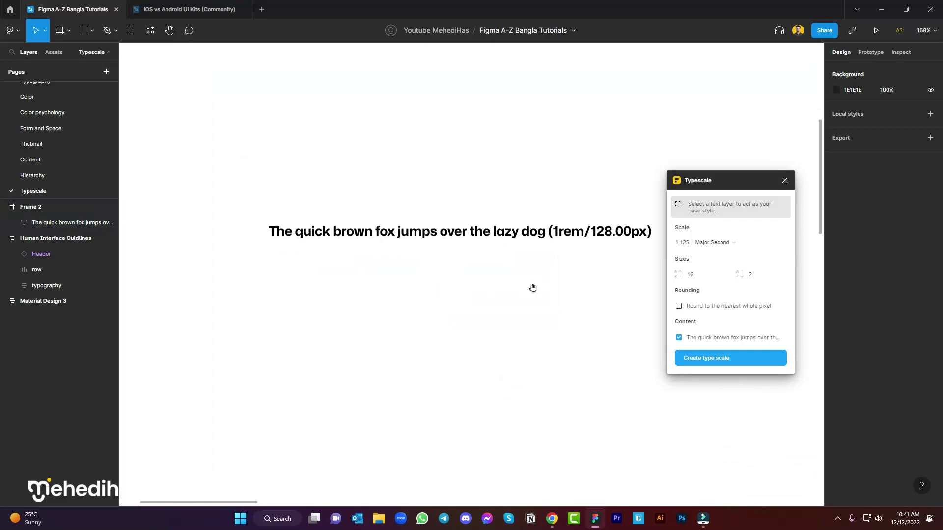
pyautogui.hscroll(2, 533, 288)
pyautogui.click(488, 224)
pyautogui.doubleClick(489, 222)
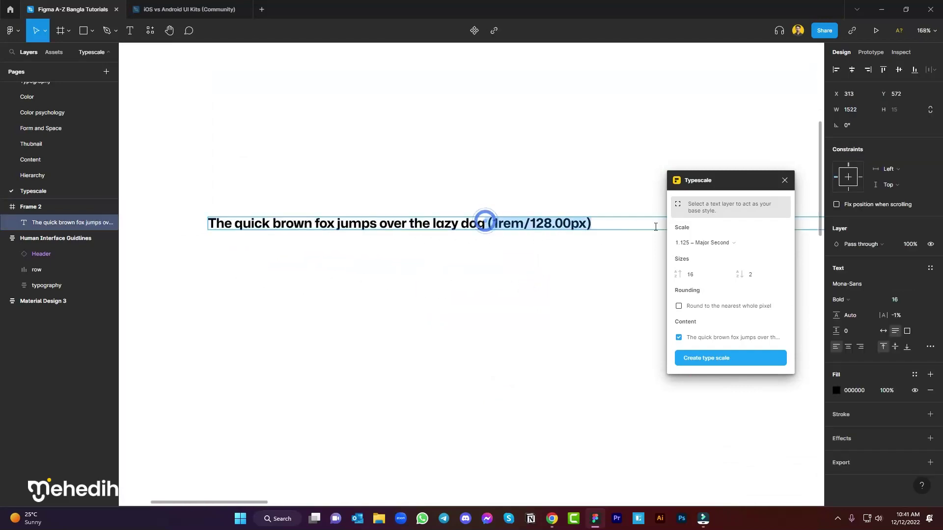
pyautogui.press('BackSpace')
pyautogui.click(483, 296)
# Make the headline text box auto width so it sits on one line
pyautogui.scroll(-3, 325, 285)
pyautogui.scroll(-5, 326, 285)
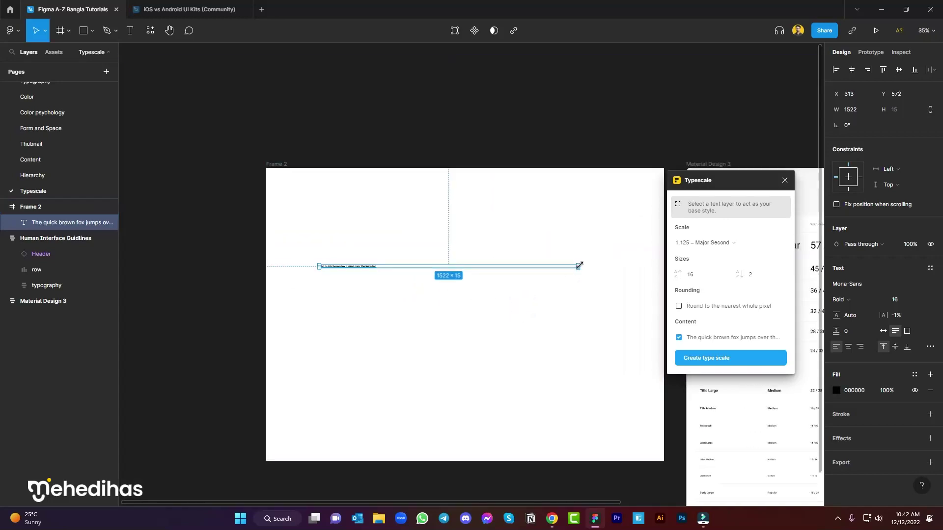
pyautogui.doubleClick(580, 266)
pyautogui.click(375, 280)
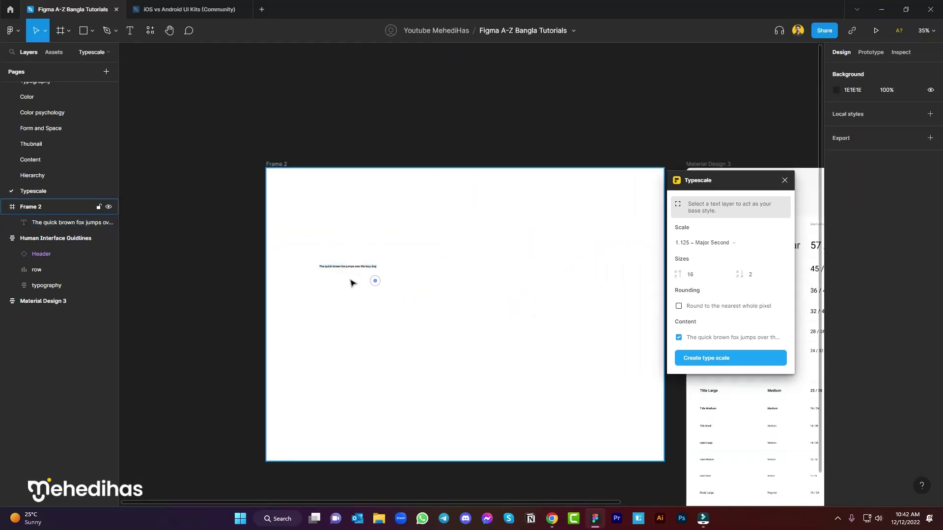
pyautogui.scroll(4, 328, 274)
pyautogui.moveTo(360, 312); pyautogui.dragTo(429, 297)
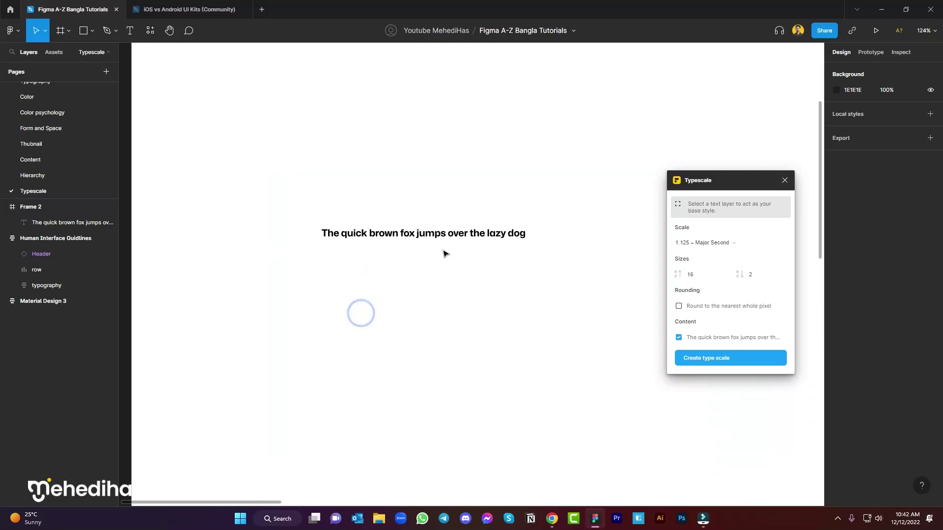
# Set the headline font size to 16*1.125, giving 18
pyautogui.click(459, 233)
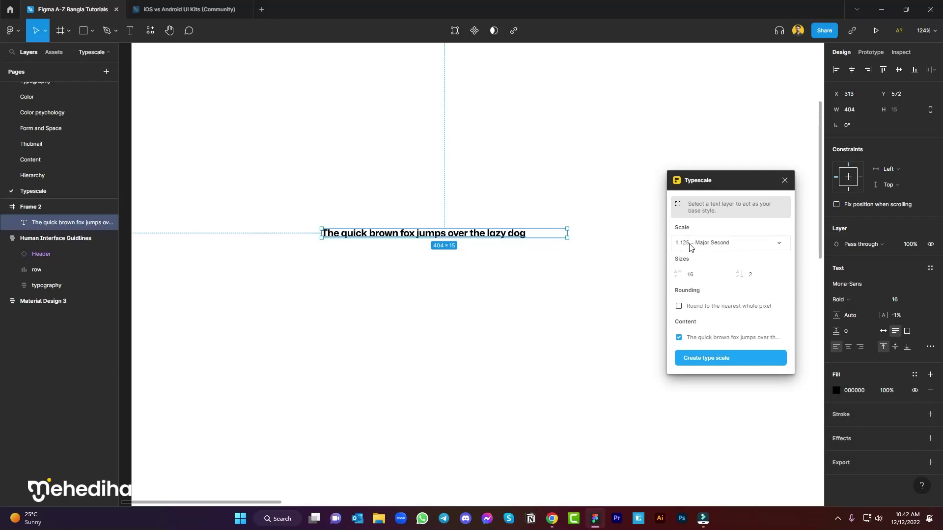
pyautogui.click(902, 300)
pyautogui.write('16*1.125')
pyautogui.press('Return')
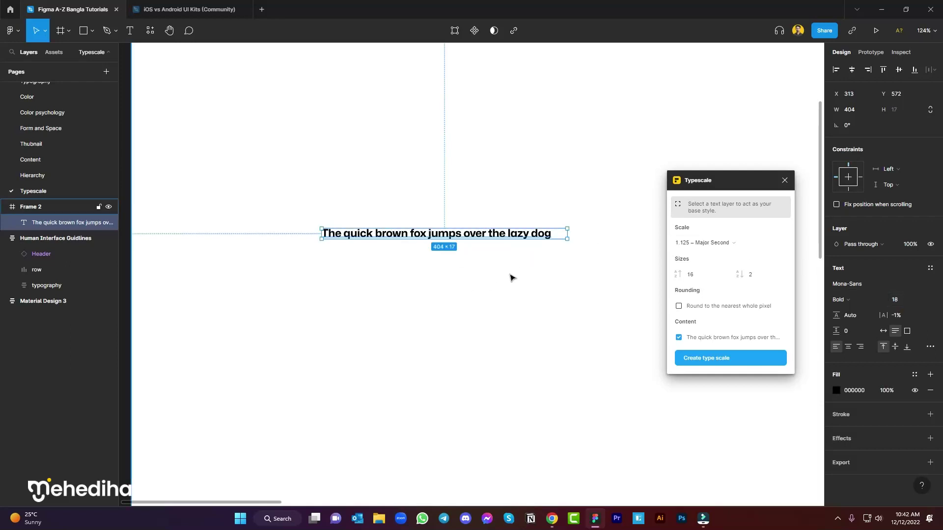
pyautogui.click(513, 146)
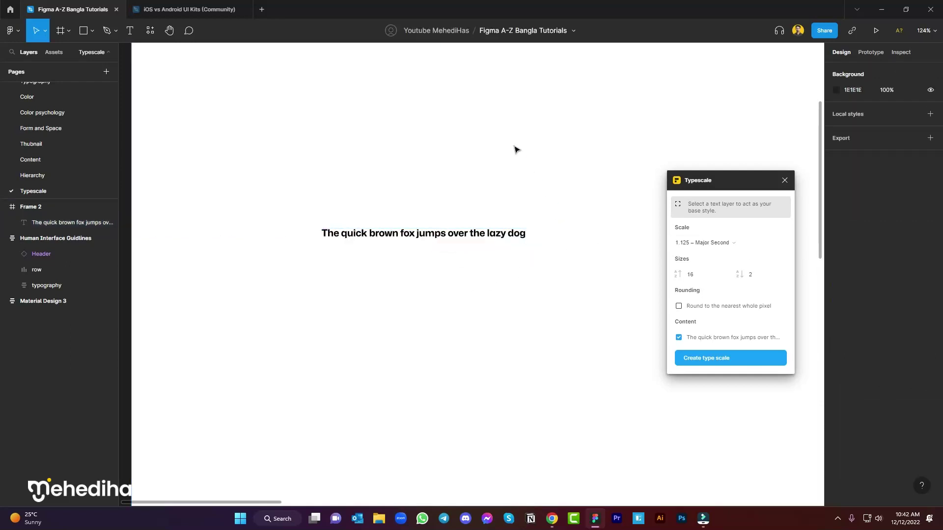
# Duplicate the headline into six stacked copies with Alt-drag and Ctrl+D, then select the fifth
pyautogui.click(389, 233)
pyautogui.moveTo(406, 238); pyautogui.dragTo(406, 219)
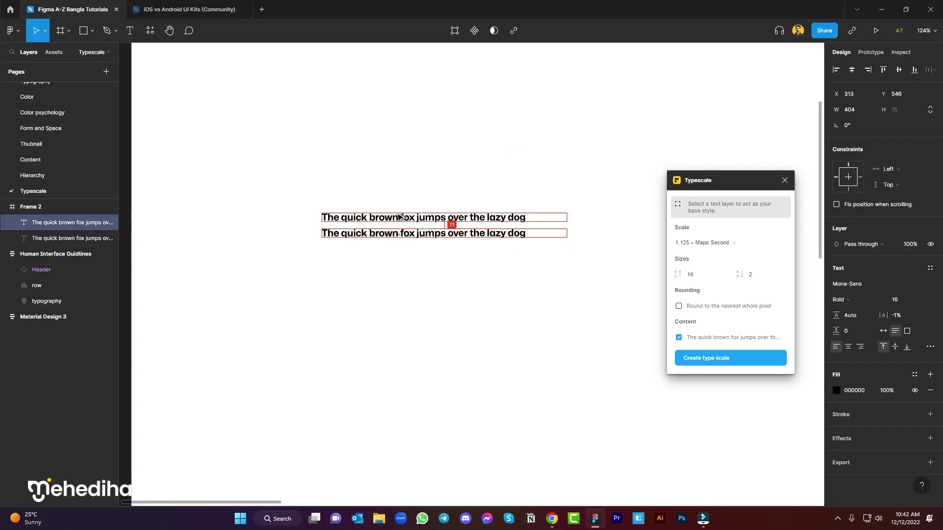
pyautogui.scroll(5, 463, 296)
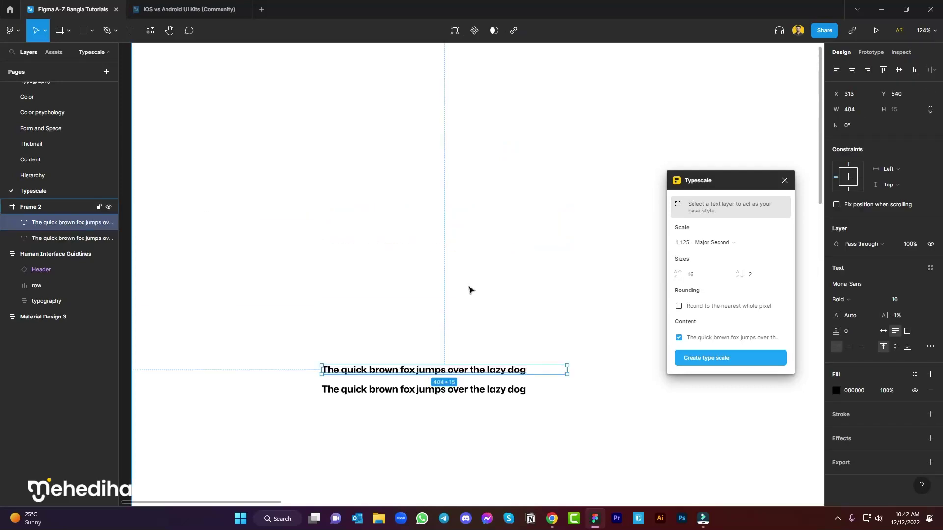
pyautogui.hotkey('ctrl', 'd')
pyautogui.hotkey('ctrl', 'd')
pyautogui.hotkey('ctrl', 'd')
pyautogui.hotkey('ctrl', 'd')
pyautogui.click(432, 240)
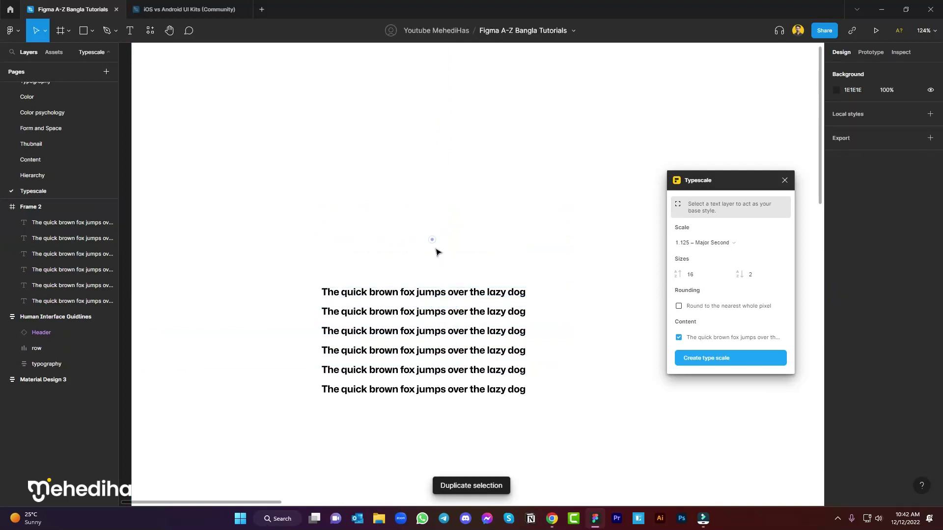
pyautogui.scroll(-2, 576, 357)
pyautogui.click(440, 310)
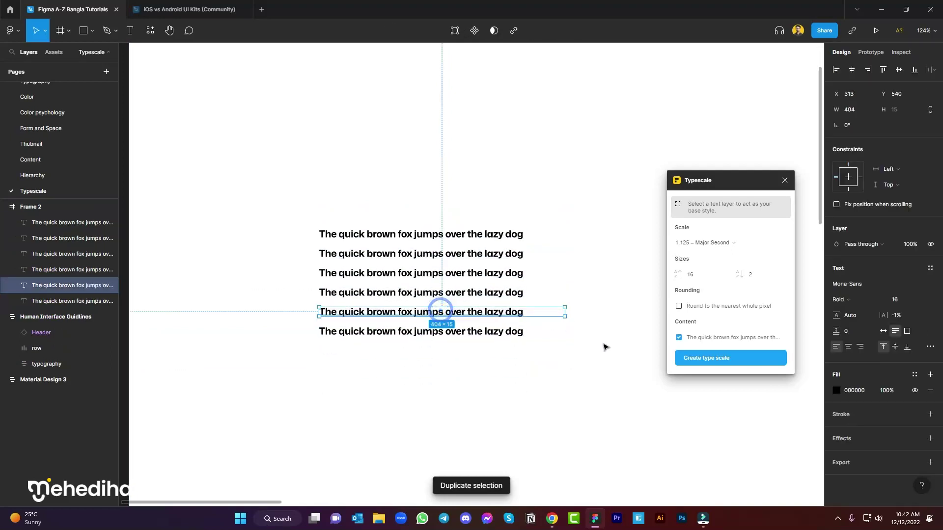
pyautogui.click(902, 300)
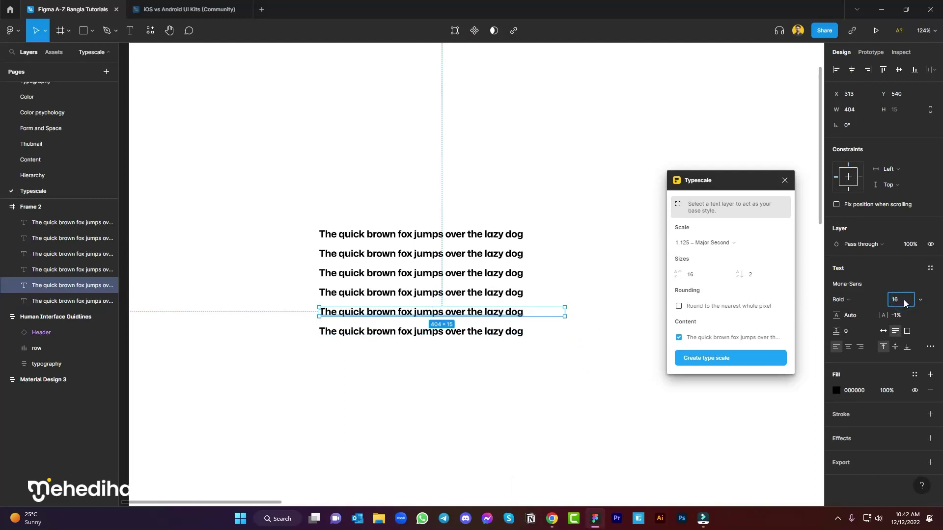
# Scale the line to 18 (16*1.125) and delete the four extra sample lines
pyautogui.write('*1.125')
pyautogui.press('Return')
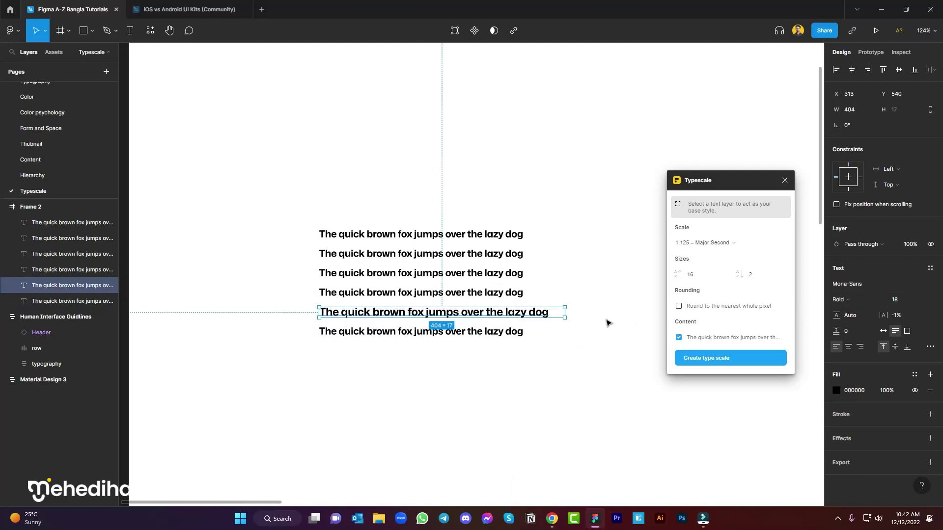
pyautogui.moveTo(572, 212); pyautogui.dragTo(462, 301)
pyautogui.press('Delete')
# Set the copied line to 20.25 (18*1.125) and move it above the second line
pyautogui.click(904, 302)
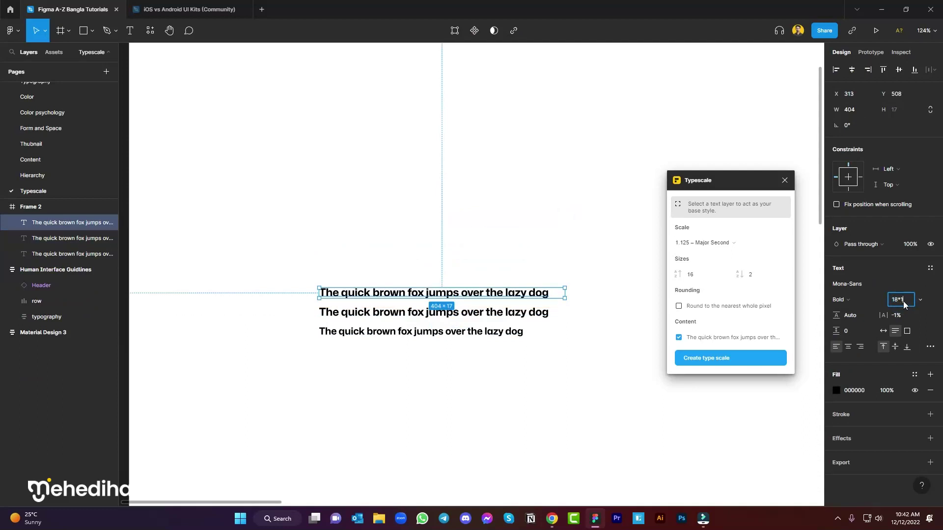
pyautogui.write('18*1.125')
pyautogui.press('Return')
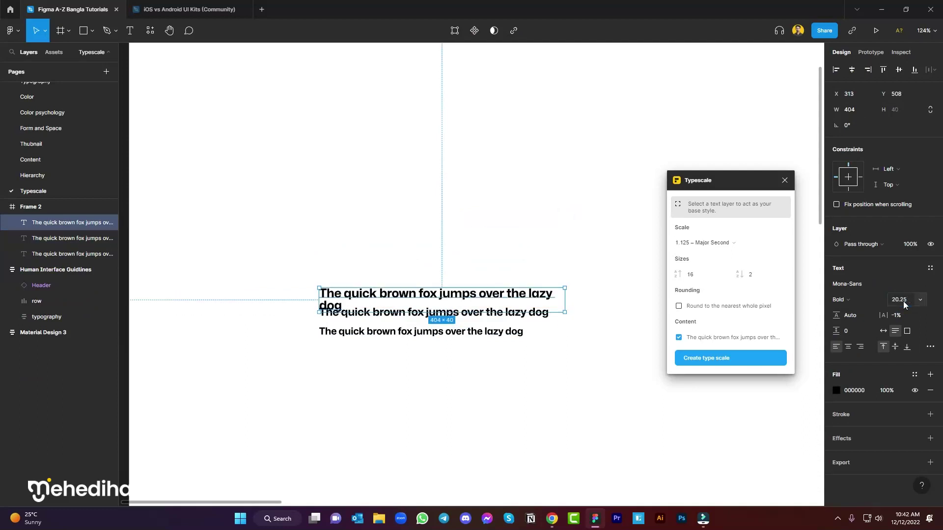
pyautogui.moveTo(498, 307); pyautogui.dragTo(449, 257)
pyautogui.click(598, 323)
# Enlarge the top line to 22.78 (20.25*1.125) so sizes step up from 16
pyautogui.click(912, 301)
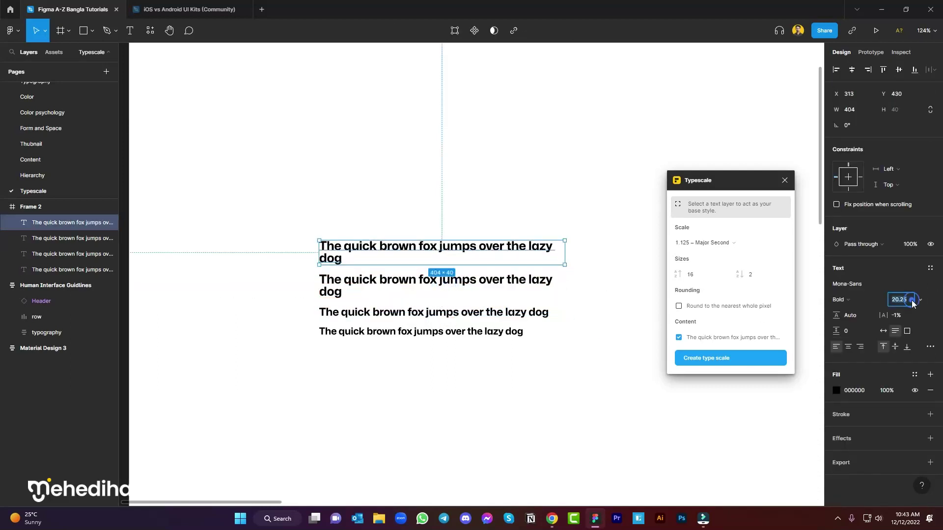
pyautogui.click(913, 303)
pyautogui.press('Return')
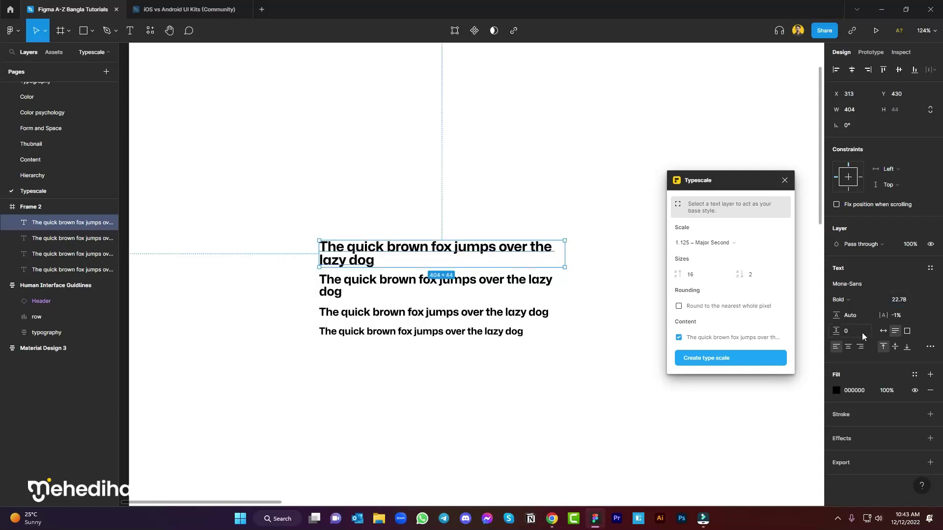
pyautogui.click(319, 166)
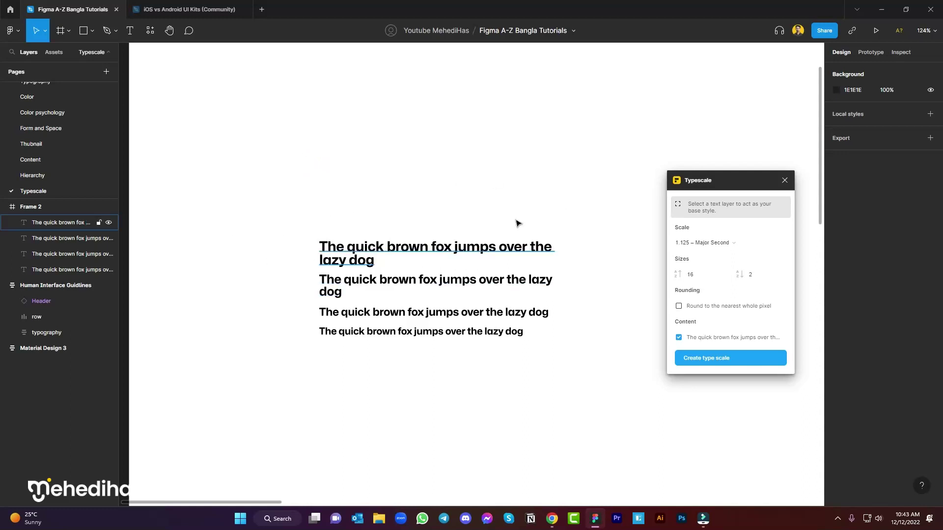
pyautogui.click(396, 331)
pyautogui.click(317, 367)
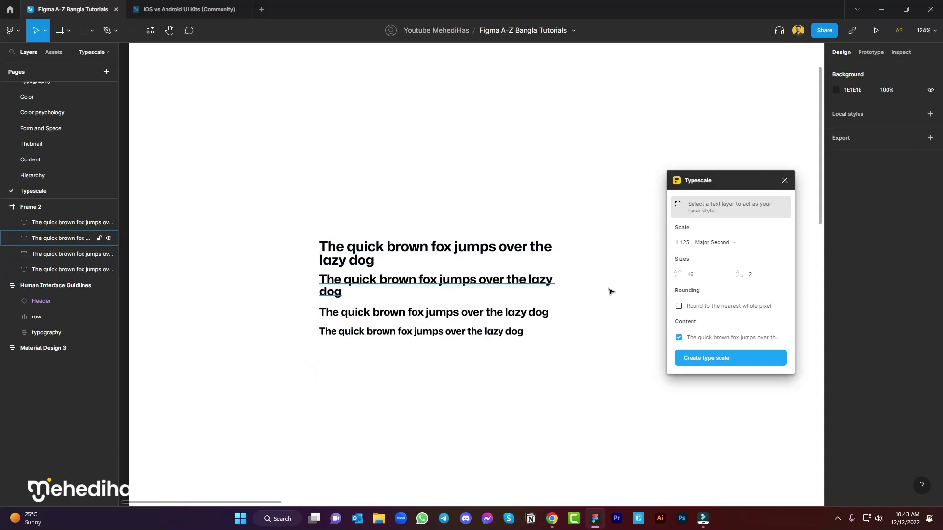
# Open the scale ratio list, then delete the top three larger sample lines
pyautogui.click(736, 243)
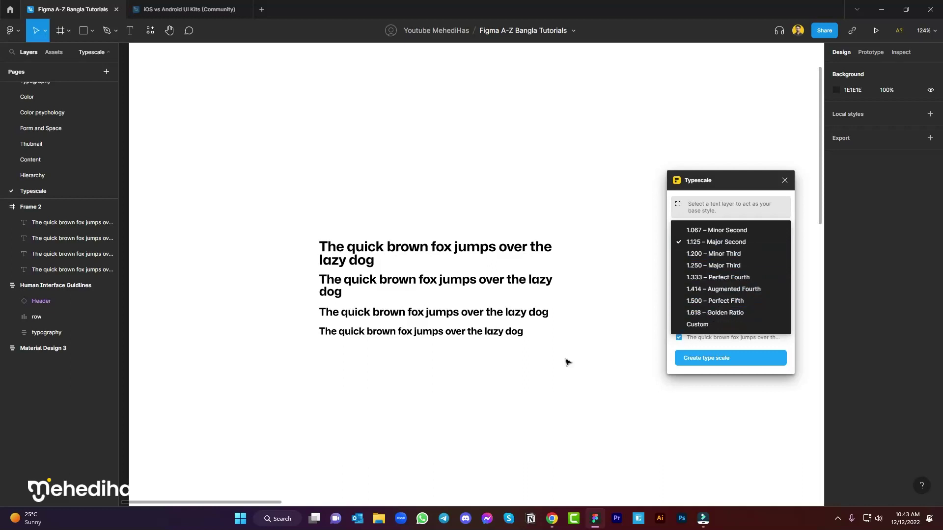
pyautogui.moveTo(263, 209); pyautogui.dragTo(420, 320)
pyautogui.press('Delete')
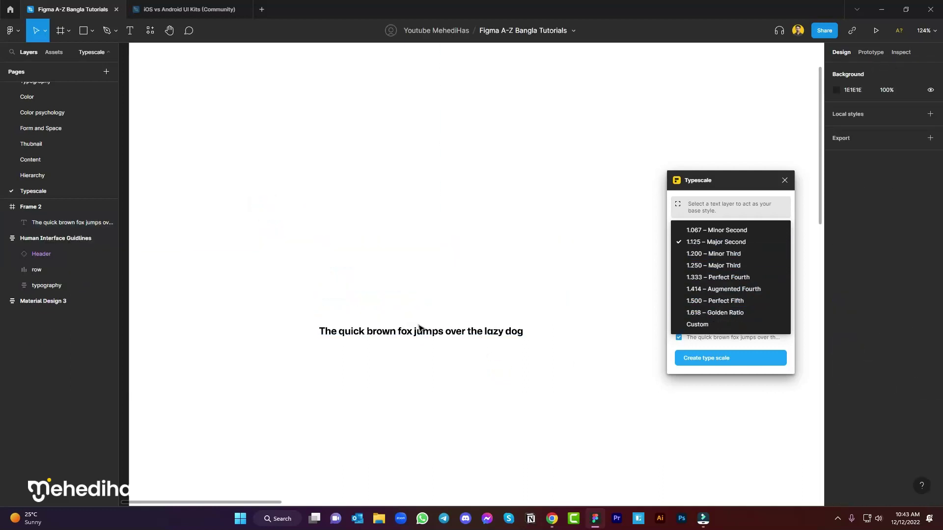
# Resize the remaining sample line to 25.89 (16 × 1.618)
pyautogui.click(420, 330)
pyautogui.click(900, 299)
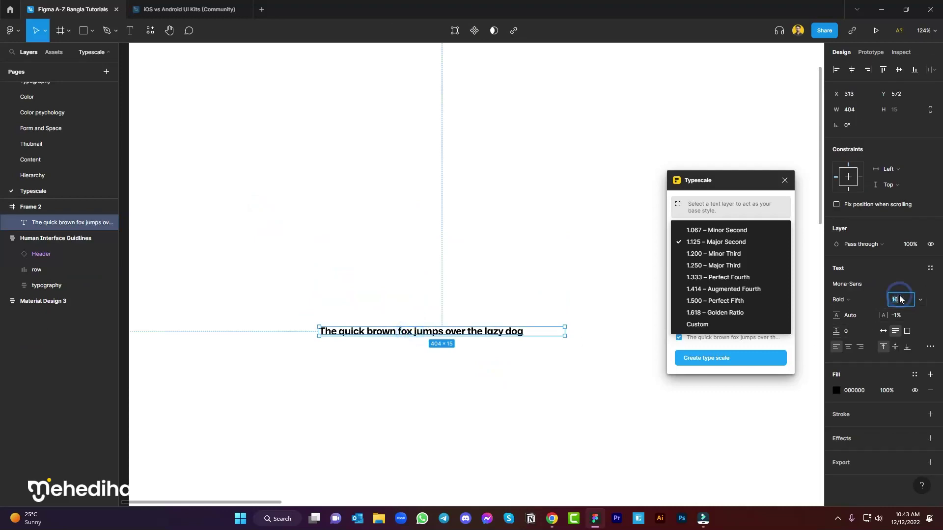
pyautogui.click(903, 301)
pyautogui.press('Return')
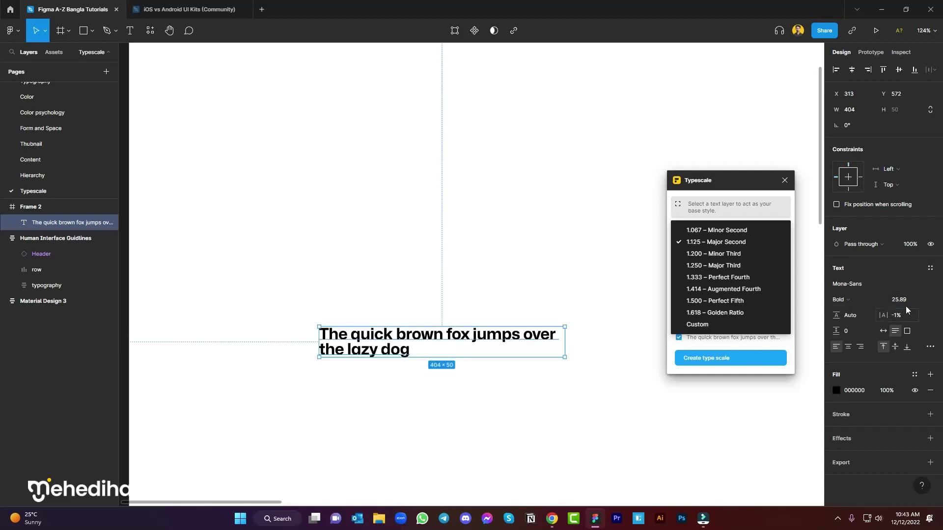
pyautogui.click(382, 249)
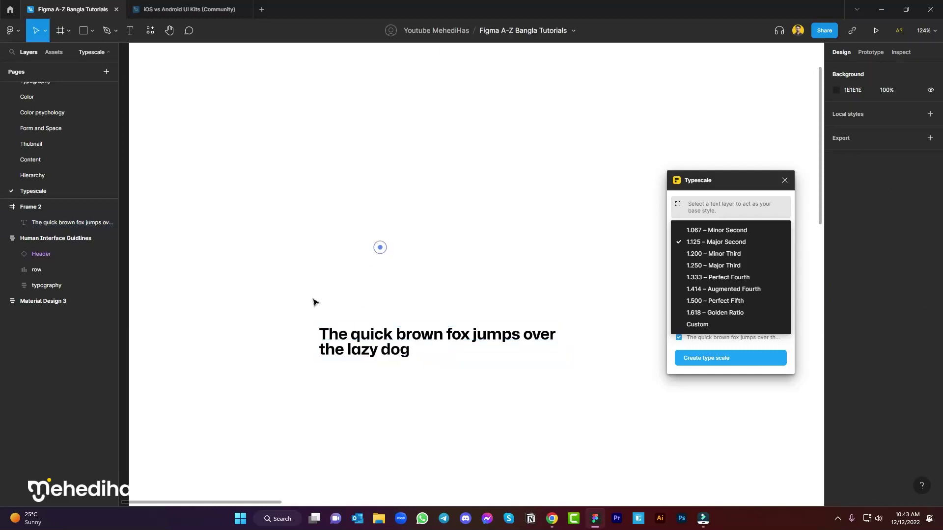
pyautogui.click(388, 343)
pyautogui.scroll(-5, 305, 269)
pyautogui.hscroll(3, 540, 295)
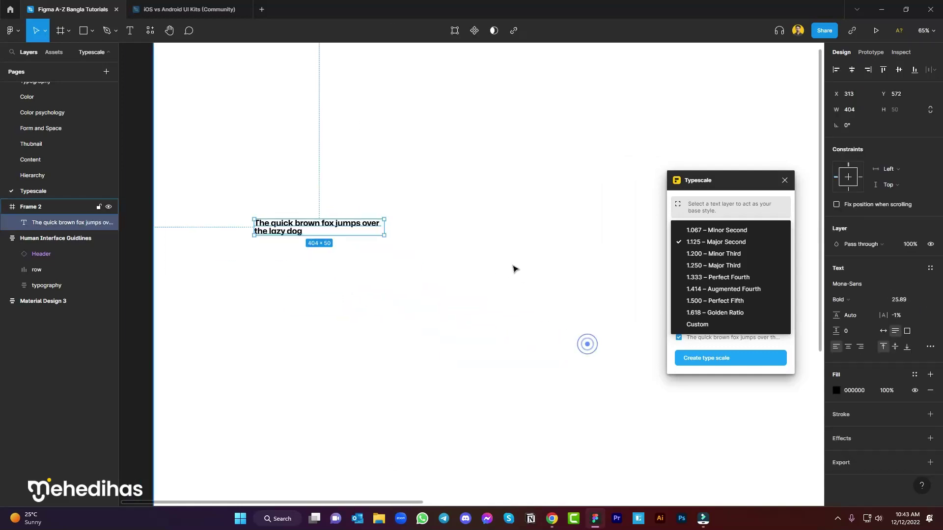
pyautogui.scroll(-3, 493, 293)
# Close the Typescale plugin and delete the last sample text line
pyautogui.click(784, 180)
pyautogui.click(393, 234)
pyautogui.click(352, 250)
pyautogui.press('Delete')
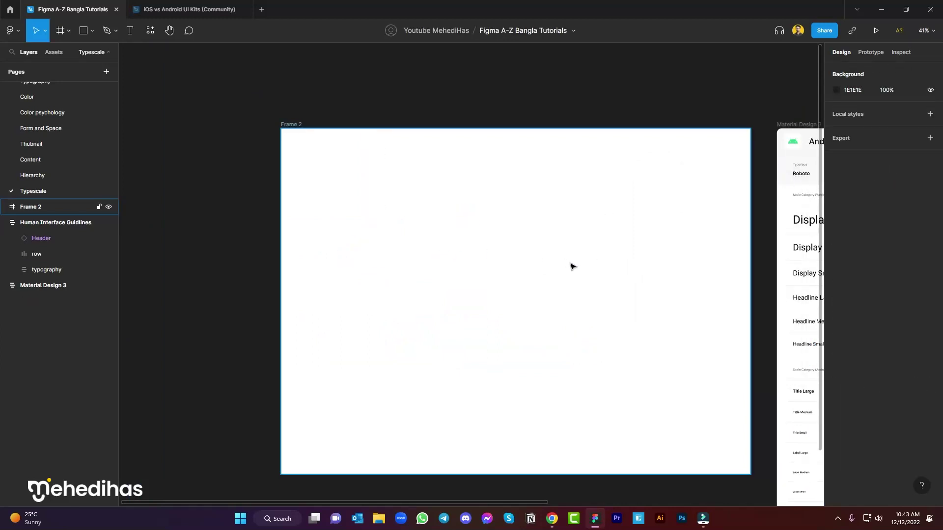
pyautogui.scroll(2, 582, 190)
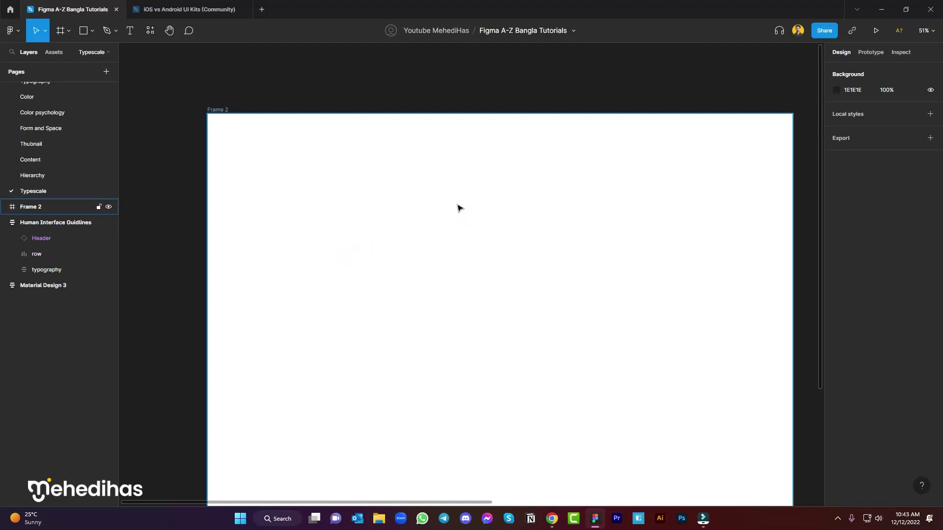
pyautogui.click(130, 32)
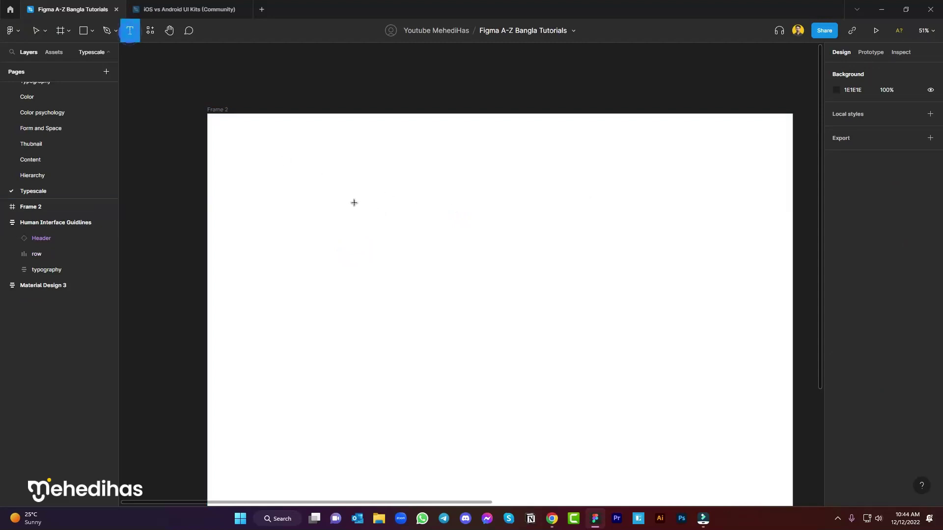
# Type 'This is Heading' in Frame 2 and duplicate it into six stacked lines
pyautogui.click(354, 202)
pyautogui.write('This is Heading')
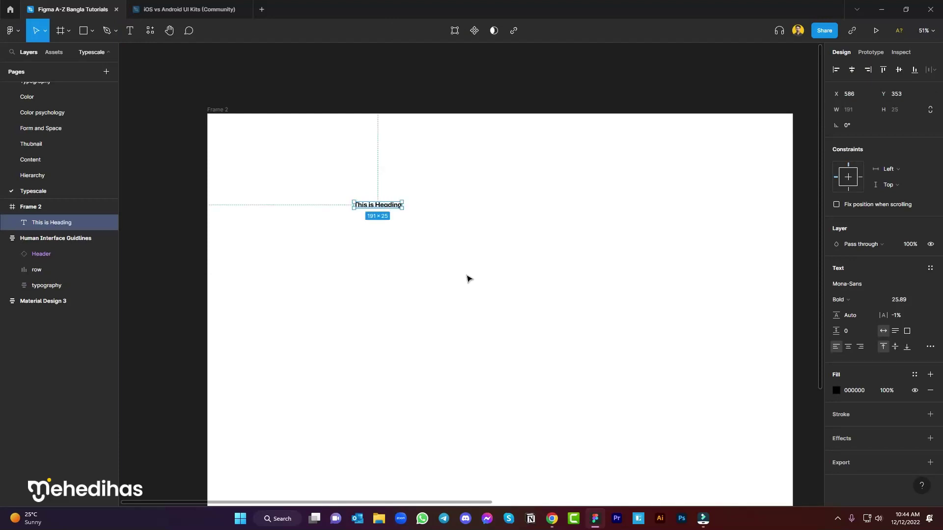
pyautogui.click(452, 272)
pyautogui.moveTo(391, 211); pyautogui.dragTo(390, 226)
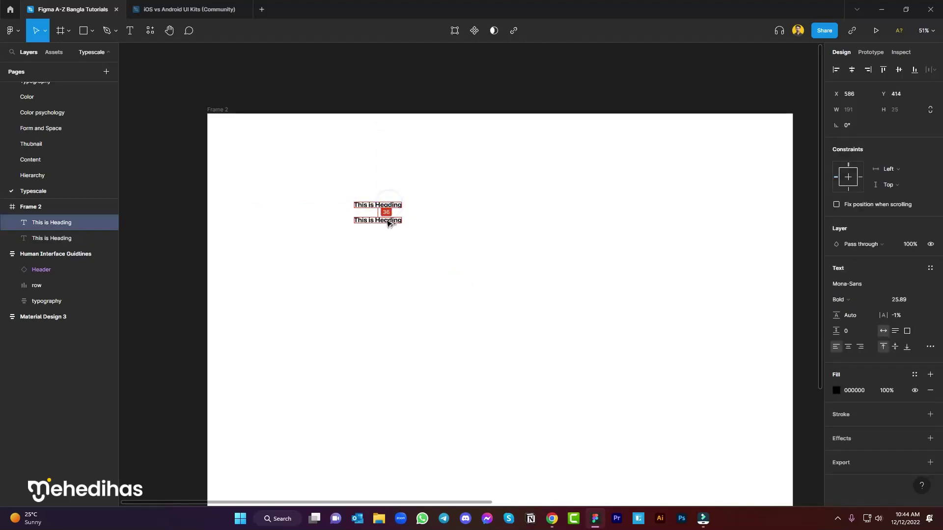
pyautogui.hotkey('ctrl', 'd')
pyautogui.hotkey('ctrl', 'd')
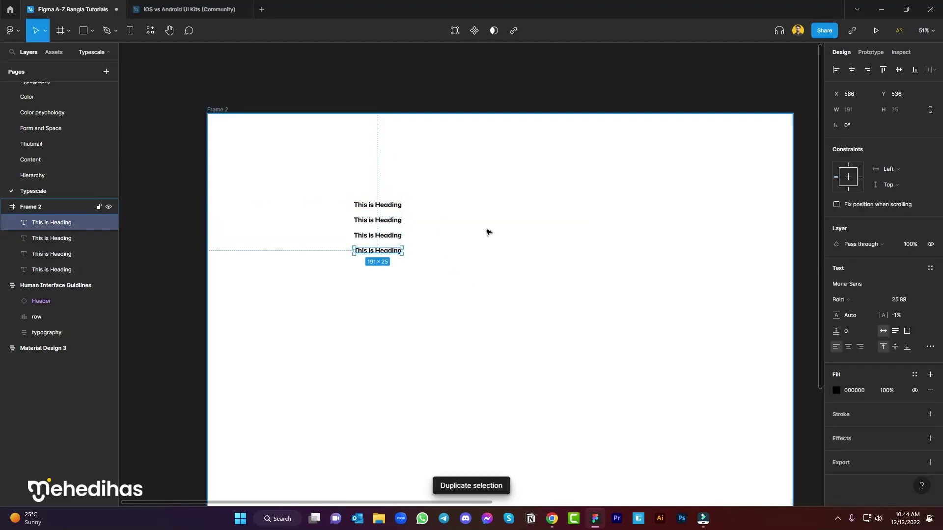
pyautogui.hotkey('ctrl', 'd')
pyautogui.hotkey('ctrl', 'd')
# Set the top heading's font size to 64
pyautogui.click(448, 191)
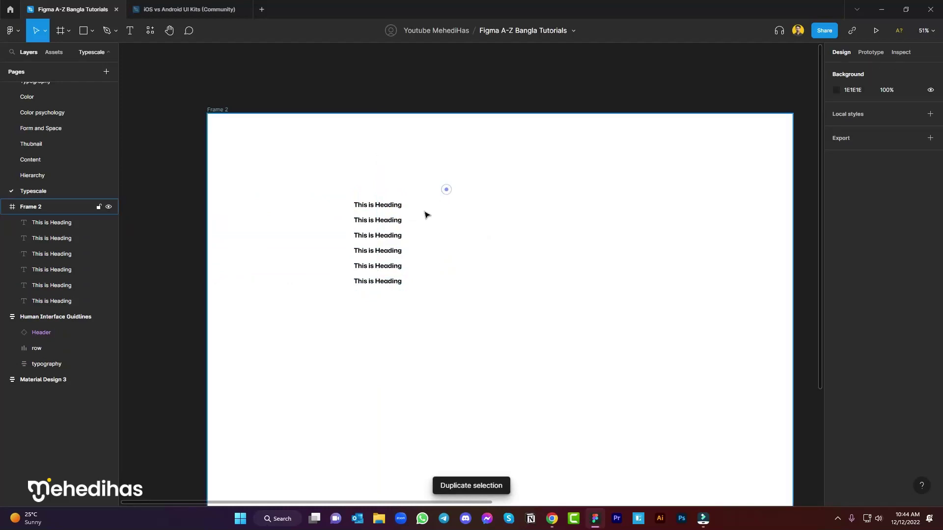
pyautogui.scroll(3, 444, 190)
pyautogui.click(371, 207)
pyautogui.click(901, 300)
pyautogui.click(550, 227)
pyautogui.click(391, 192)
pyautogui.click(491, 256)
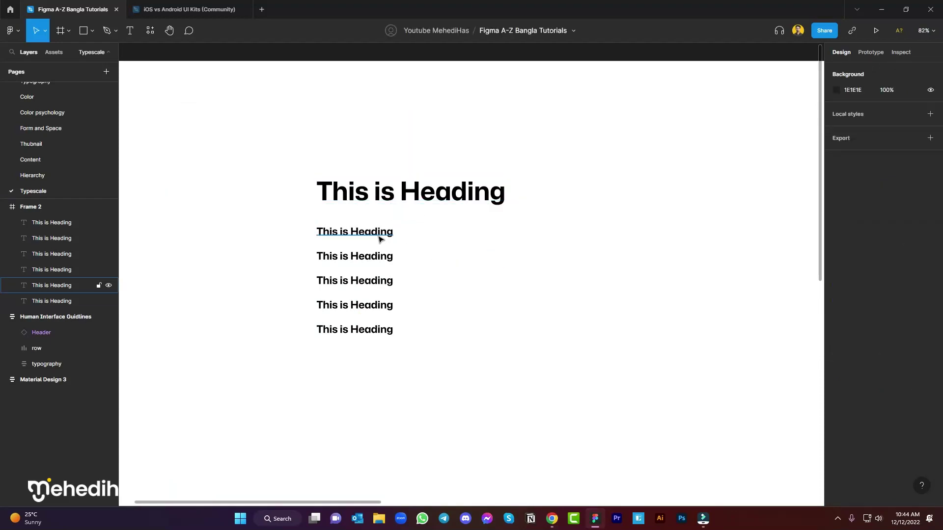
# Set the second heading to 56 and the third to 48, making room for each
pyautogui.moveTo(380, 240); pyautogui.dragTo(380, 237)
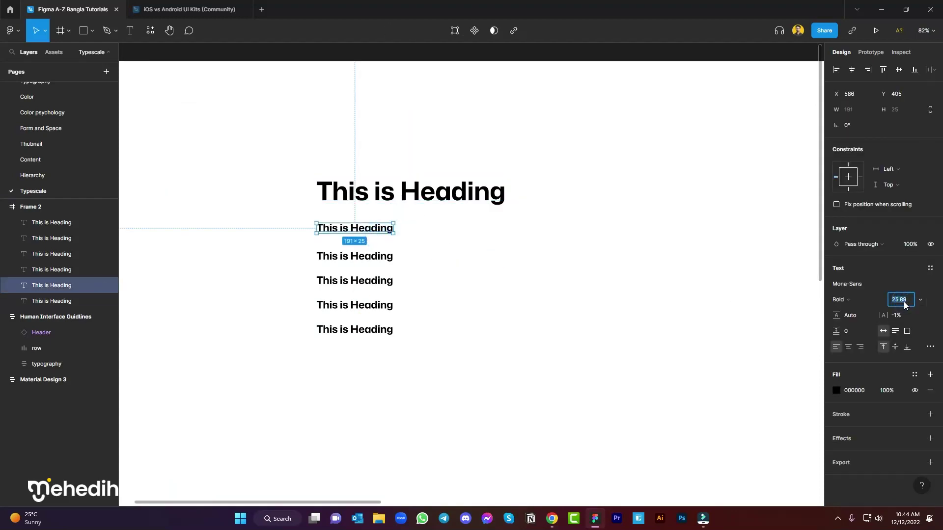
pyautogui.click(550, 284)
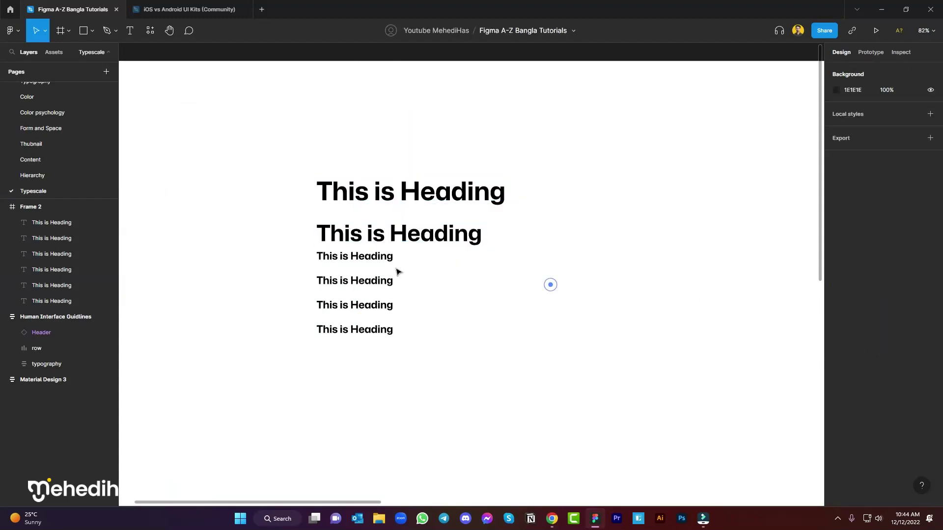
pyautogui.moveTo(416, 252); pyautogui.dragTo(347, 356)
pyautogui.moveTo(378, 286); pyautogui.dragTo(378, 312)
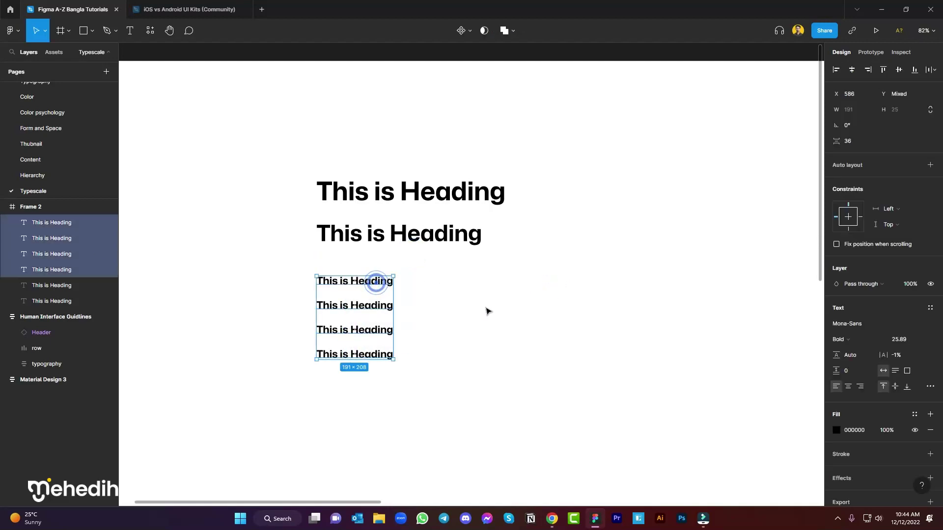
pyautogui.click(475, 312)
pyautogui.click(103, 270)
pyautogui.hotkey('shift', 'Up')
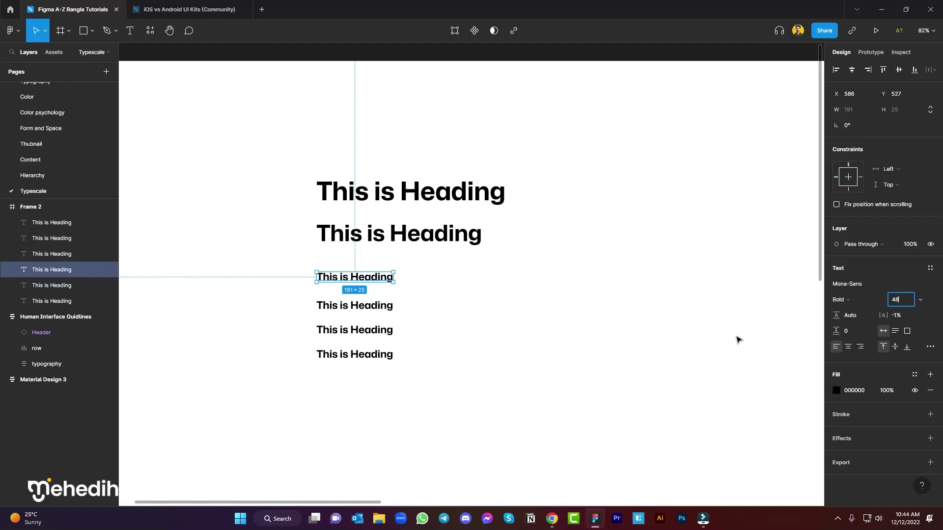
pyautogui.click(533, 334)
pyautogui.click(423, 290)
pyautogui.hotkey('shift', 'Up')
pyautogui.hotkey('shift', 'Up')
pyautogui.click(503, 321)
# Set the fourth, fifth and bottom headings to 32, 24 and 20
pyautogui.click(369, 307)
pyautogui.click(908, 300)
pyautogui.write('32')
pyautogui.click(527, 301)
pyautogui.click(366, 328)
pyautogui.click(906, 301)
pyautogui.write('24')
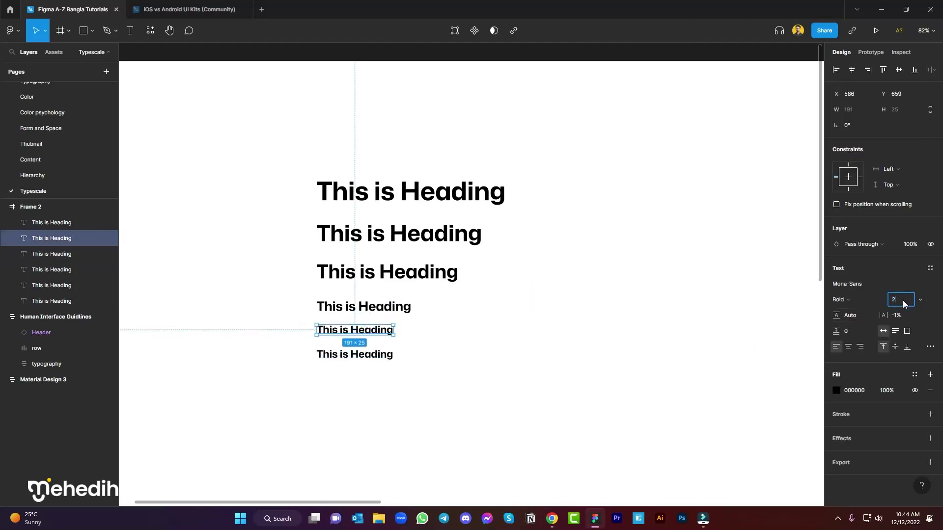
pyautogui.click(490, 360)
pyautogui.click(355, 351)
pyautogui.click(898, 299)
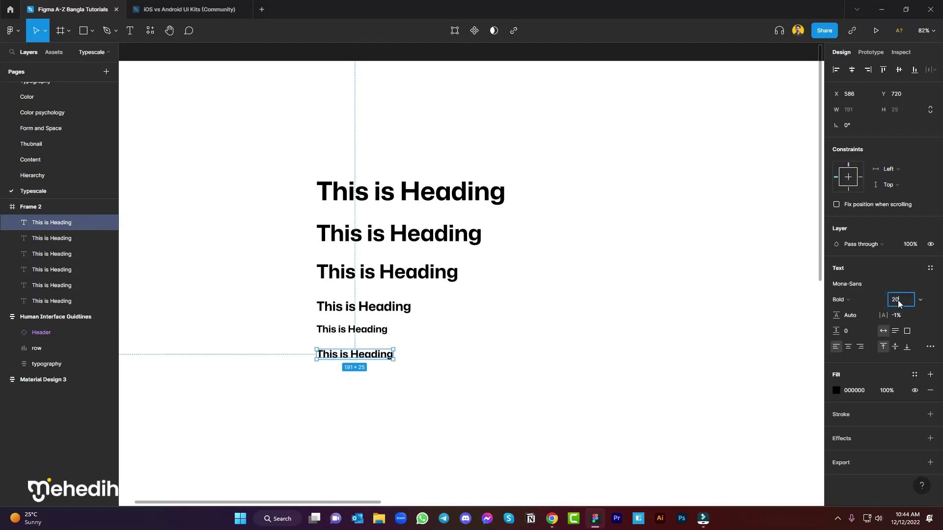
pyautogui.press('Return')
pyautogui.click(420, 390)
# Select all six headings and space them evenly with Tidy up
pyautogui.moveTo(298, 393); pyautogui.dragTo(487, 157)
pyautogui.click(929, 71)
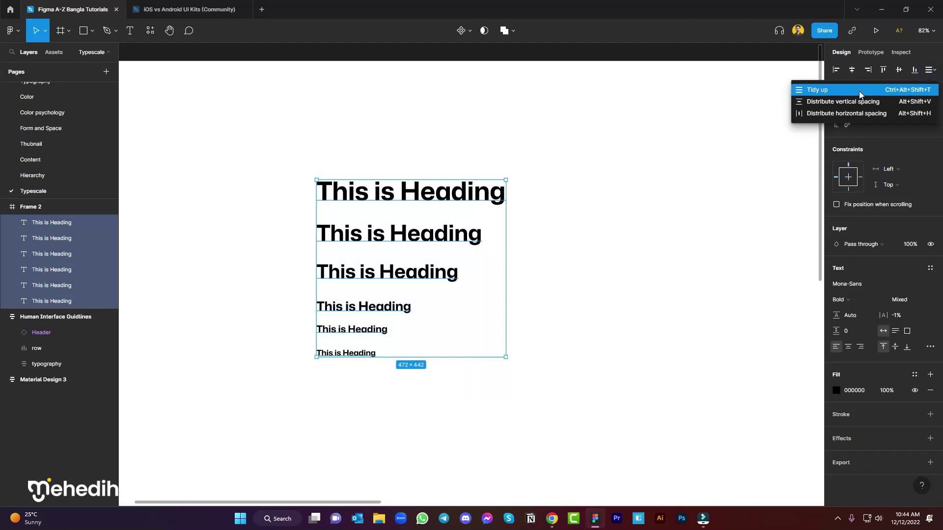
pyautogui.click(859, 90)
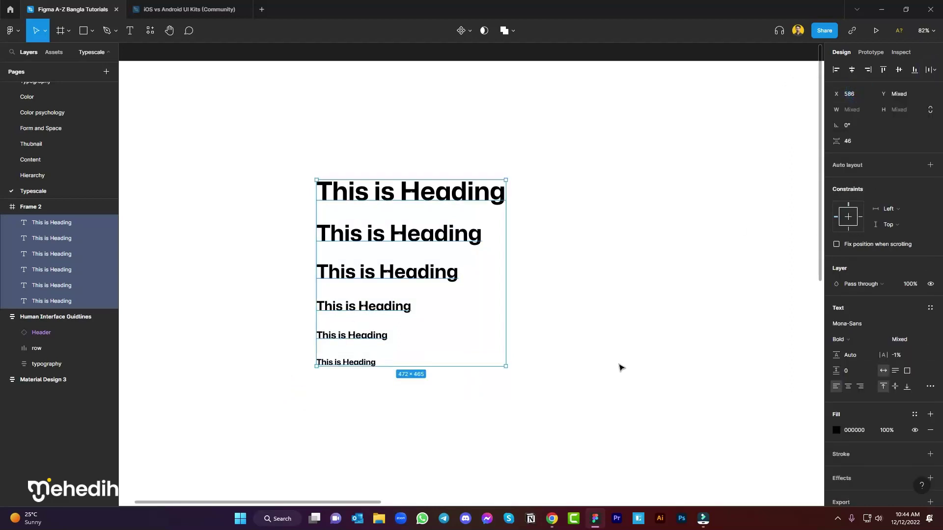
pyautogui.click(583, 366)
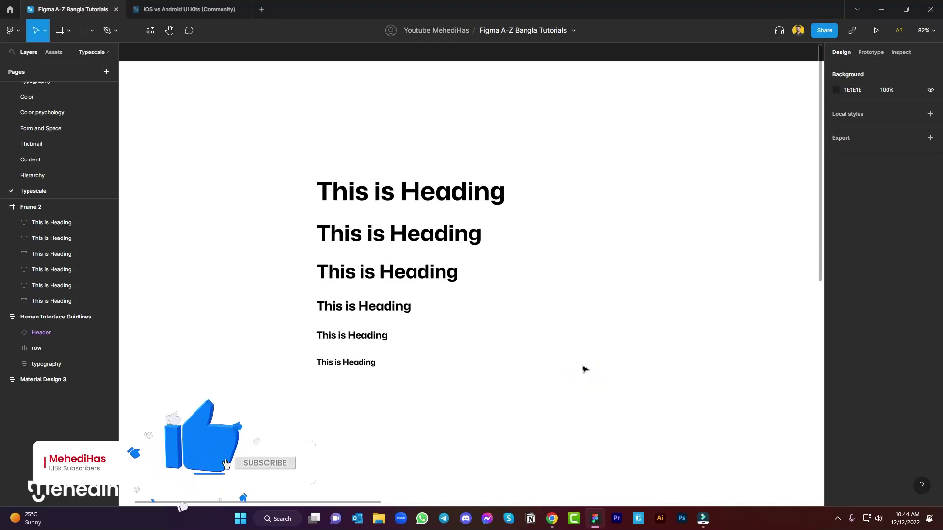
# Check the font sizes of the top four headings in the stack
pyautogui.scroll(-3, 470, 326)
pyautogui.scroll(-2, 492, 320)
pyautogui.hscroll(1, 491, 320)
pyautogui.click(439, 187)
pyautogui.scroll(4, 459, 172)
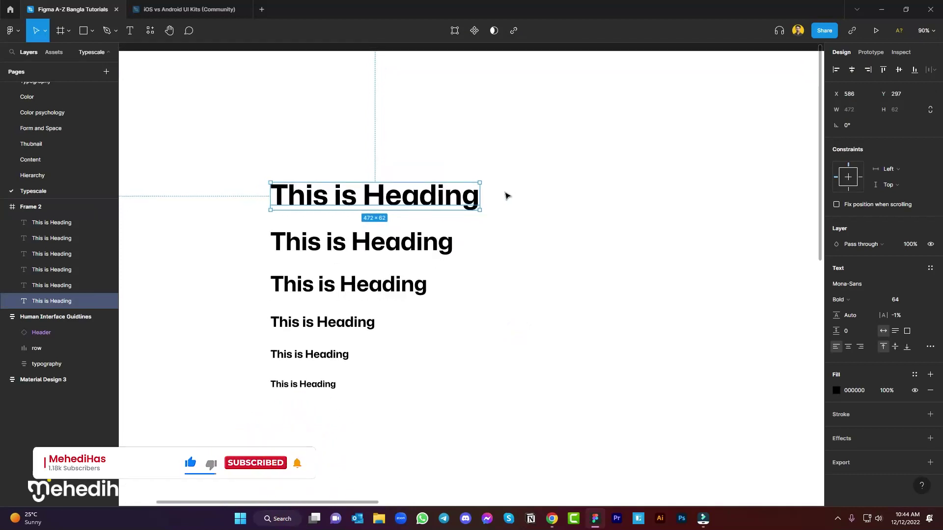
pyautogui.click(406, 245)
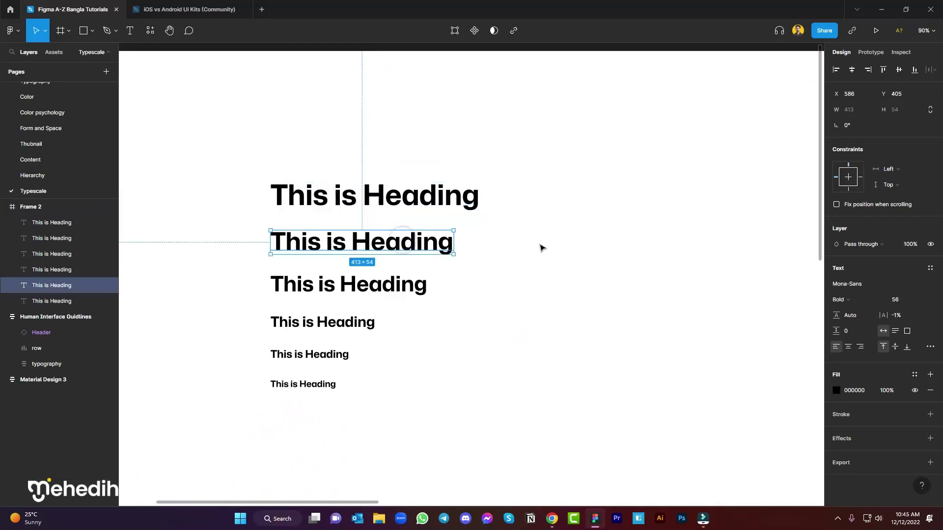
pyautogui.click(418, 288)
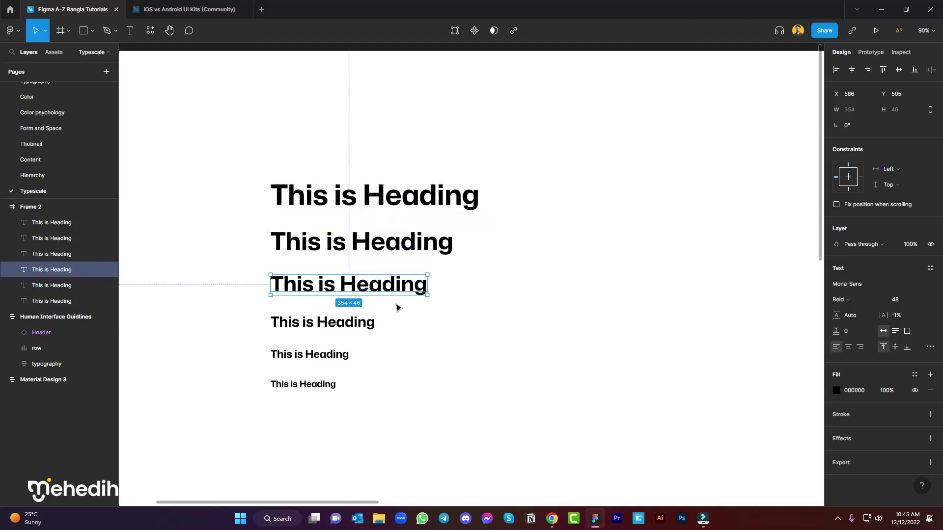
pyautogui.click(308, 324)
pyautogui.click(505, 173)
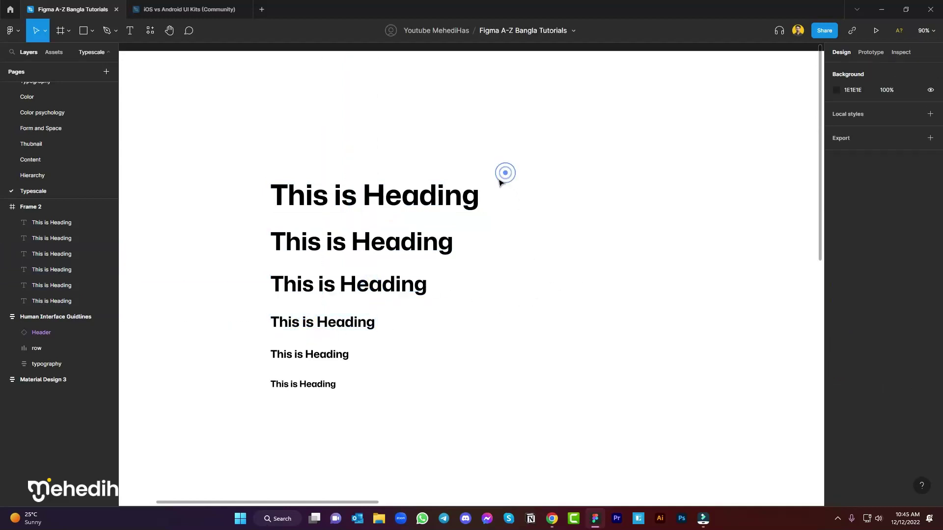
pyautogui.scroll(-5, 491, 177)
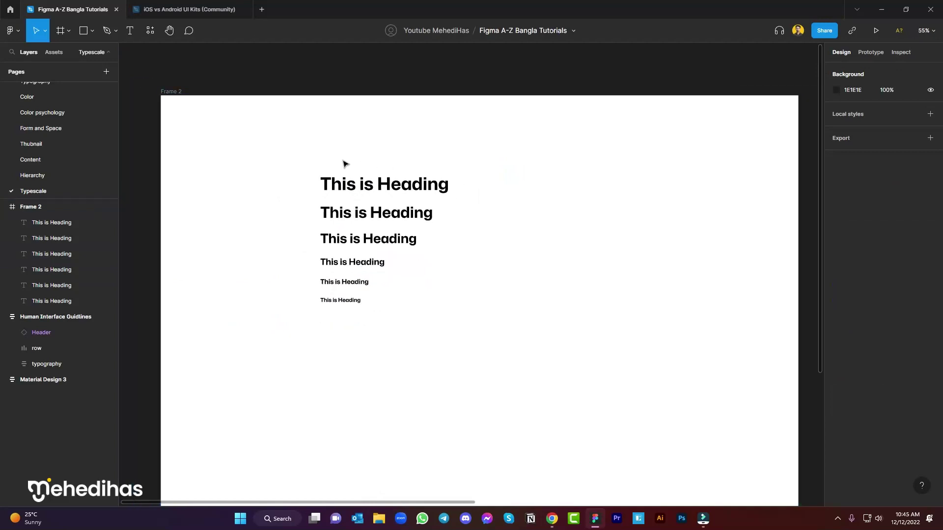
pyautogui.scroll(1, 360, 156)
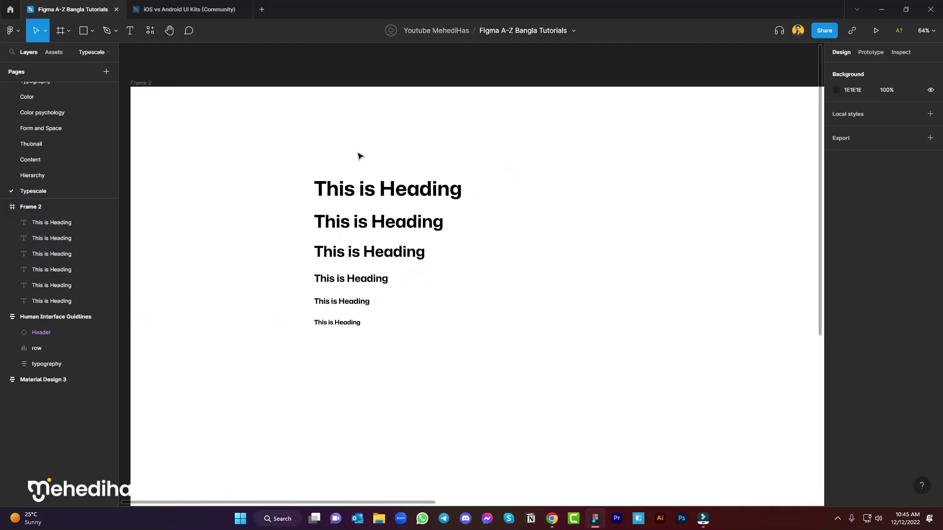
# Select the heading stack, pan around it, and duplicate the size-64 top heading leftward
pyautogui.moveTo(311, 165); pyautogui.dragTo(465, 383)
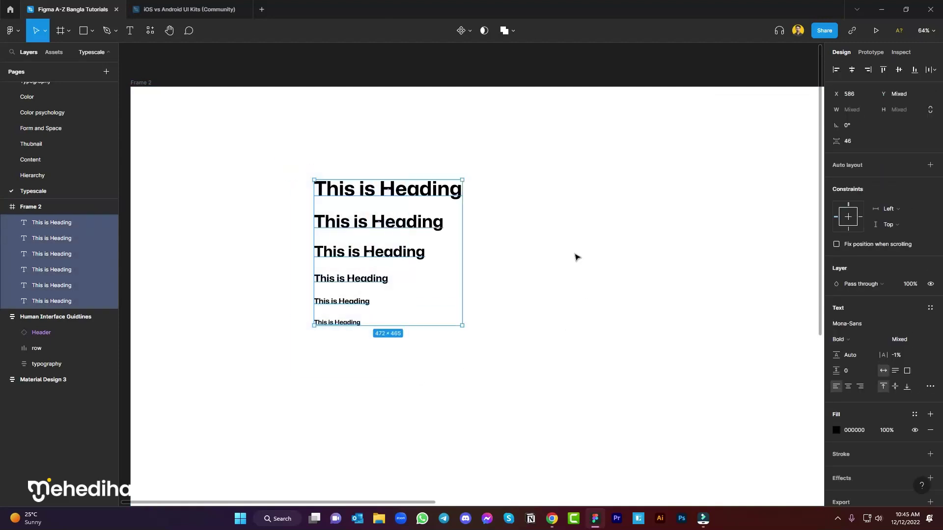
pyautogui.click(537, 241)
pyautogui.press('space')
pyautogui.moveTo(579, 210); pyautogui.dragTo(564, 196)
pyautogui.click(402, 189)
pyautogui.click(563, 213)
pyautogui.click(415, 184)
pyautogui.click(537, 192)
pyautogui.moveTo(516, 166); pyautogui.dragTo(365, 248)
pyautogui.click(488, 278)
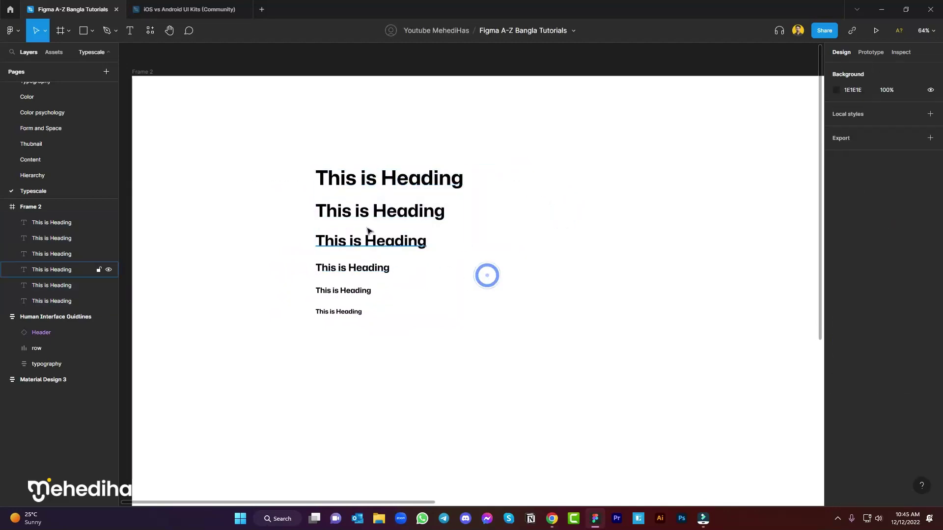
pyautogui.click(316, 179)
pyautogui.moveTo(416, 184); pyautogui.dragTo(259, 179)
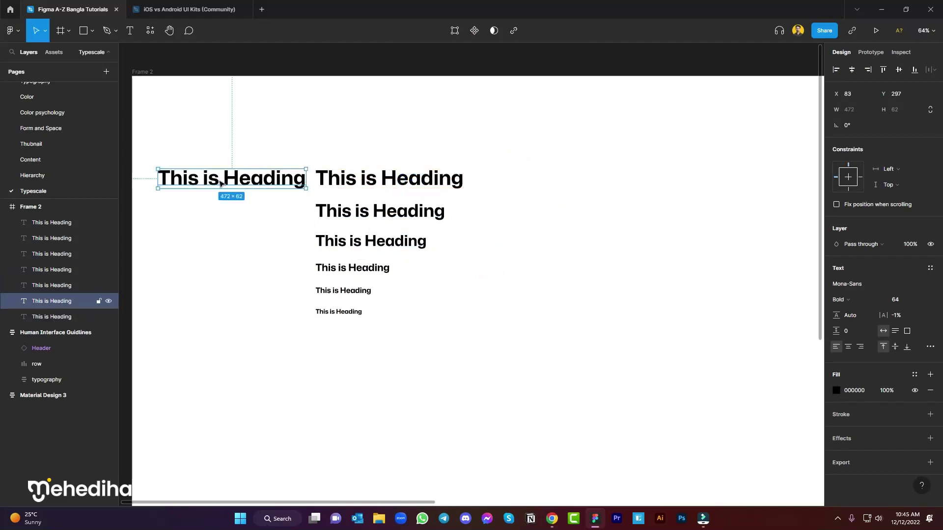
# Edit the copied top heading into the label 'Heading lg'
pyautogui.doubleClick(242, 183)
pyautogui.moveTo(224, 179); pyautogui.dragTo(148, 181)
pyautogui.press('BackSpace')
pyautogui.write('I')
pyautogui.press('Escape')
# Duplicate the second heading to the left and relabel it 'This is md'
pyautogui.click(337, 242)
pyautogui.moveTo(395, 210); pyautogui.dragTo(334, 211)
pyautogui.doubleClick(275, 212)
pyautogui.write('md')
pyautogui.press('Escape')
# Duplicate the third heading to the left and relabel it 'This is sm'
pyautogui.click(295, 271)
pyautogui.moveTo(363, 239); pyautogui.dragTo(213, 238)
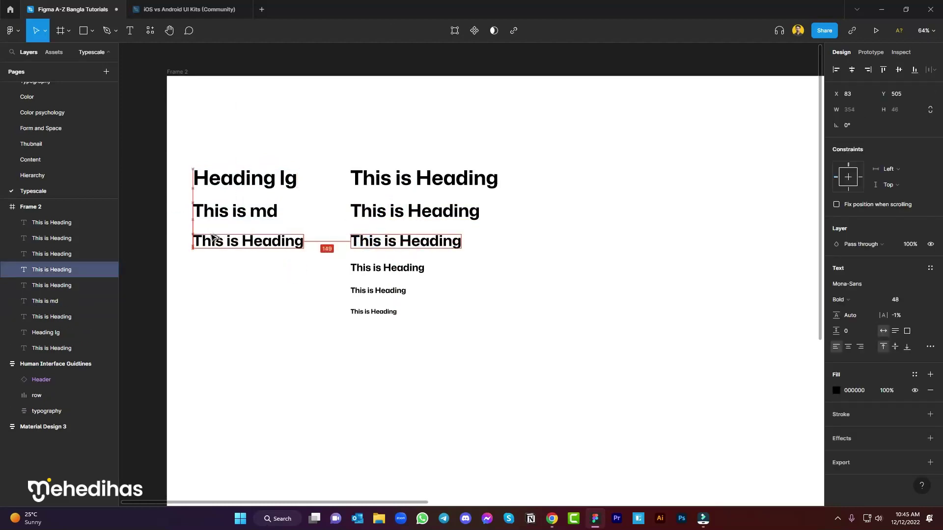
pyautogui.doubleClick(242, 244)
pyautogui.click(242, 244)
pyautogui.doubleClick(243, 243)
pyautogui.write('sm')
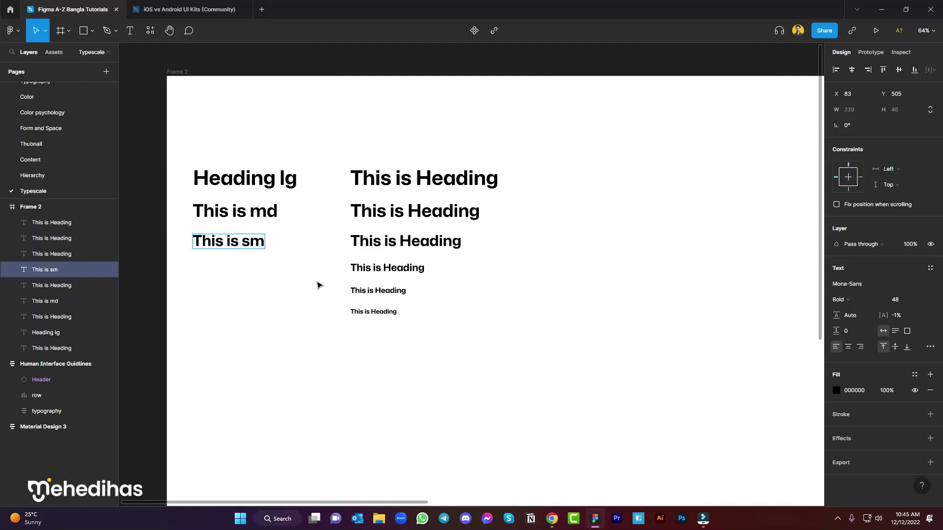
pyautogui.click(328, 281)
# Move the six large top texts higher in the frame
pyautogui.hscroll(2, 311, 284)
pyautogui.scroll(-1, 312, 284)
pyautogui.moveTo(188, 140); pyautogui.dragTo(455, 226)
pyautogui.moveTo(385, 227); pyautogui.dragTo(385, 173)
pyautogui.click(472, 231)
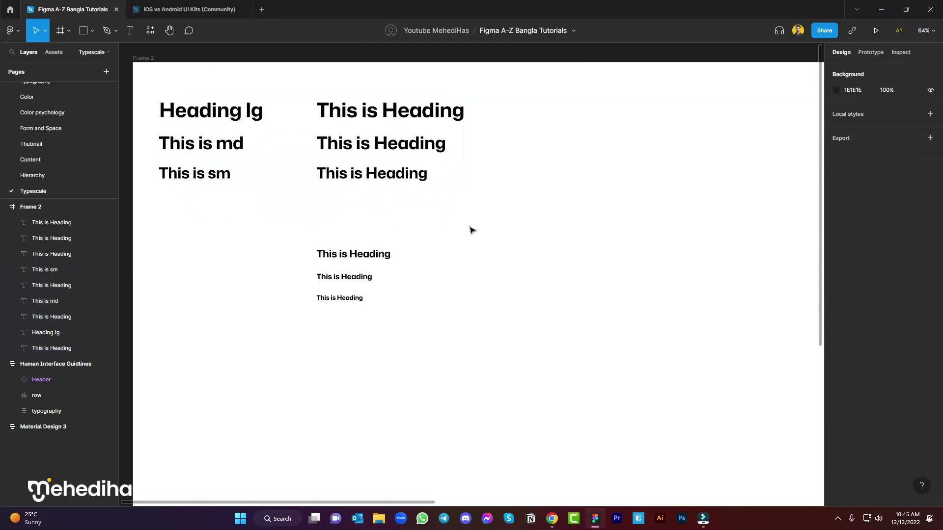
# Move the three smallest headings to the frame's top right
pyautogui.scroll(-2, 469, 227)
pyautogui.hscroll(2, 533, 225)
pyautogui.scroll(1, 533, 225)
pyautogui.hscroll(-2, 429, 248)
pyautogui.moveTo(267, 251); pyautogui.dragTo(390, 344)
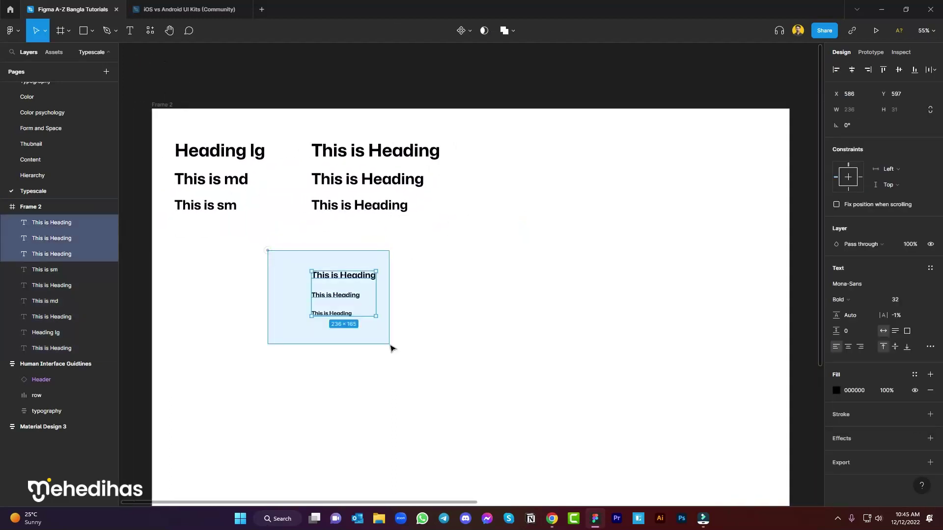
pyautogui.moveTo(343, 294); pyautogui.dragTo(679, 179)
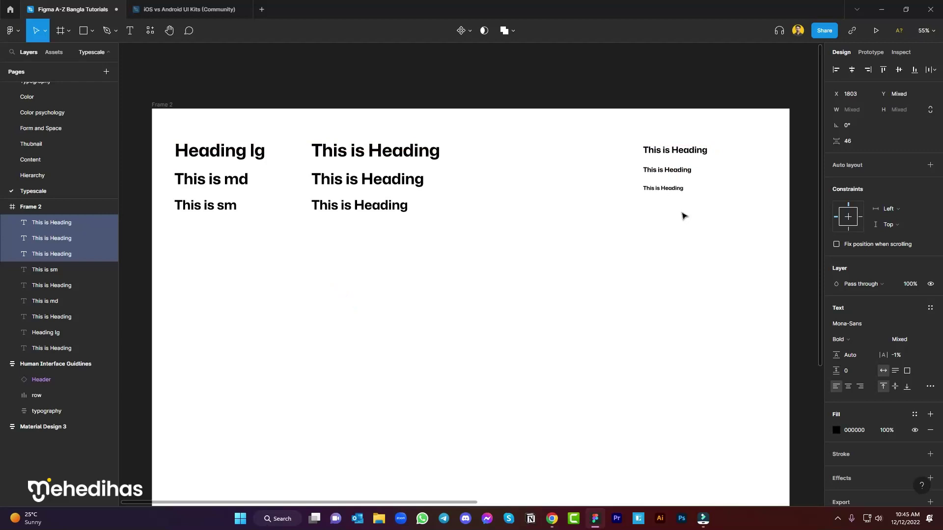
pyautogui.click(735, 222)
pyautogui.scroll(1, 727, 235)
pyautogui.hscroll(1, 727, 236)
pyautogui.moveTo(610, 164); pyautogui.dragTo(686, 272)
pyautogui.click(536, 282)
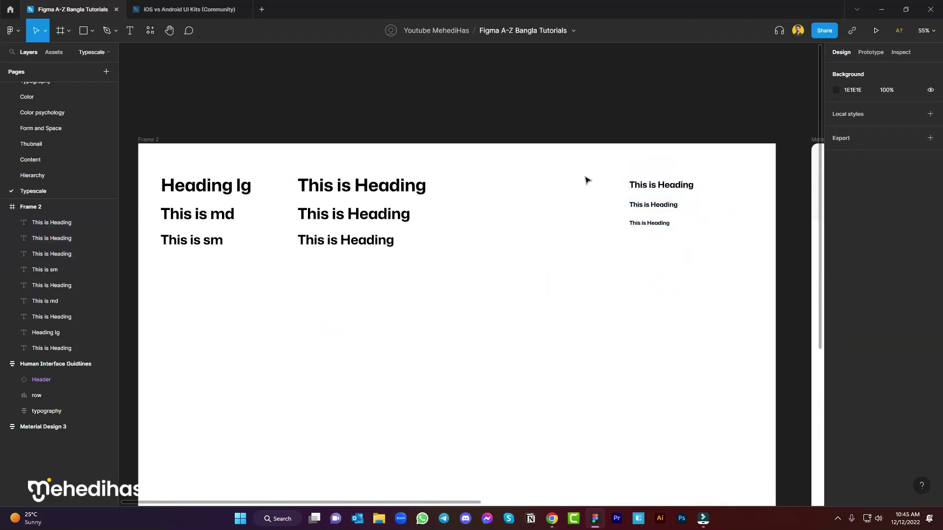
pyautogui.moveTo(608, 164); pyautogui.dragTo(685, 263)
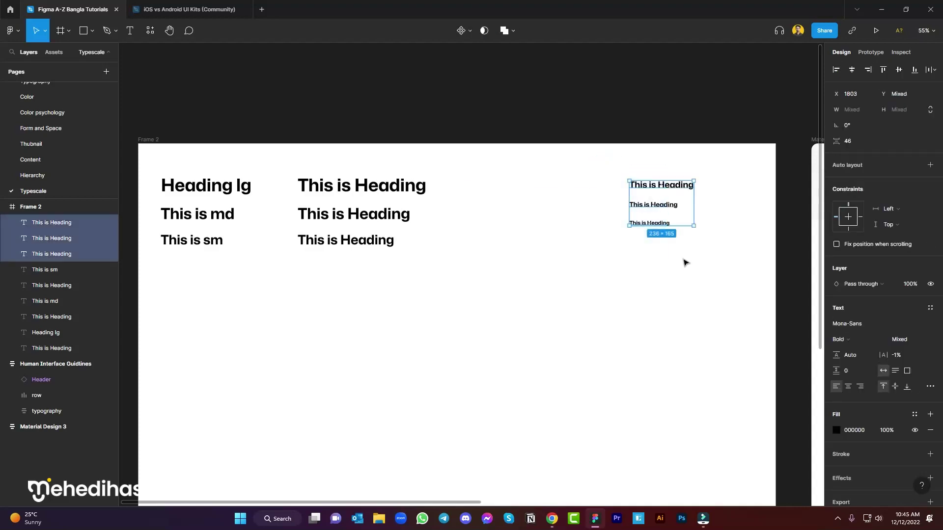
# Duplicate the top small heading to its left and rename the copy 'title lg'
pyautogui.click(682, 257)
pyautogui.moveTo(673, 185); pyautogui.dragTo(587, 185)
pyautogui.doubleClick(577, 185)
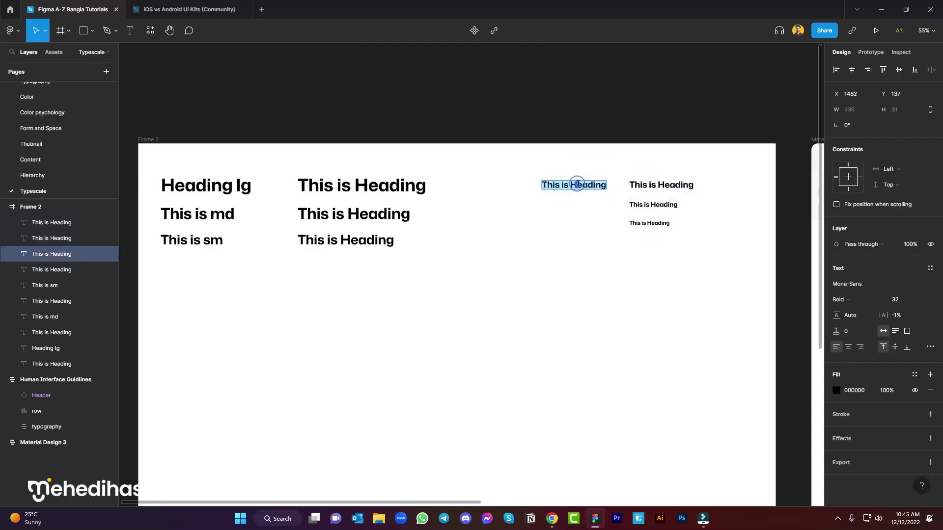
pyautogui.write('title')
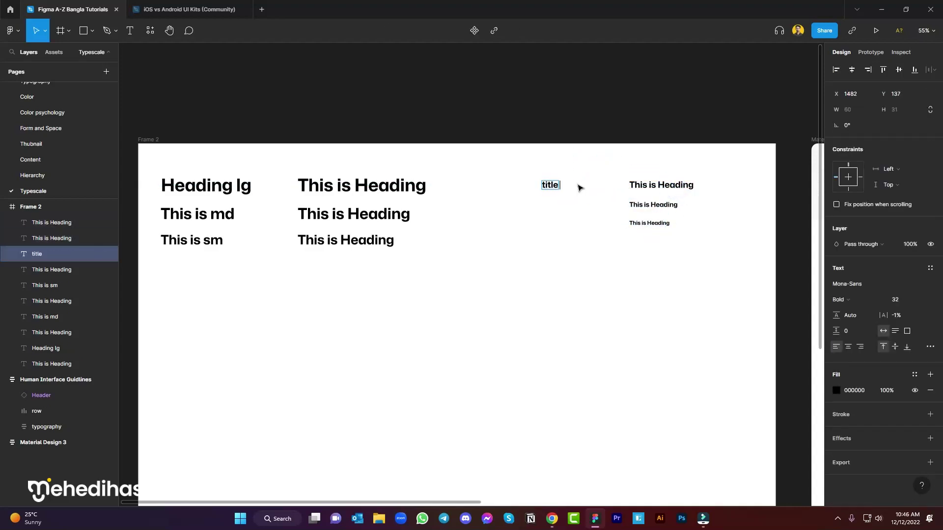
pyautogui.press('Escape')
# Add 'title md' and 'title sm' label copies beside the middle and smallest headings
pyautogui.moveTo(634, 205); pyautogui.dragTo(546, 210)
pyautogui.doubleClick(579, 205)
pyautogui.write('title md')
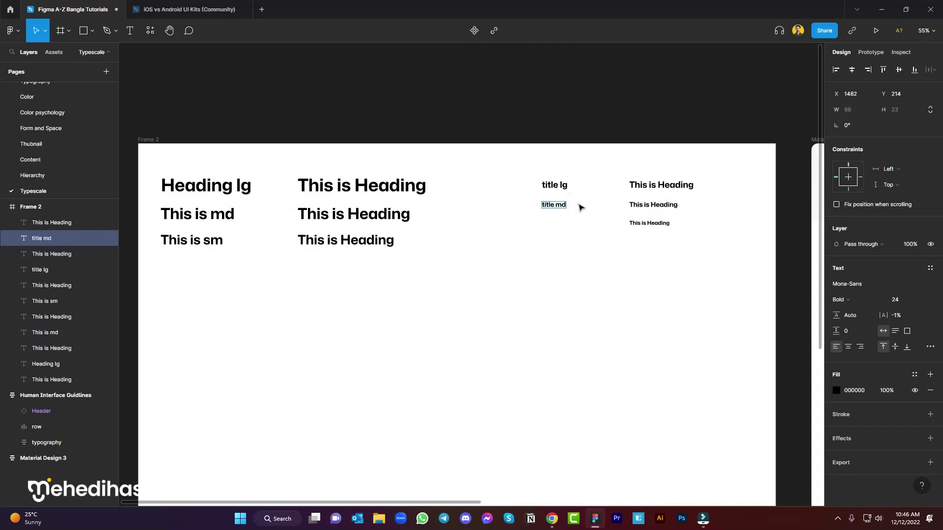
pyautogui.click(581, 207)
pyautogui.moveTo(648, 224); pyautogui.dragTo(560, 226)
pyautogui.doubleClick(561, 225)
pyautogui.write('title')
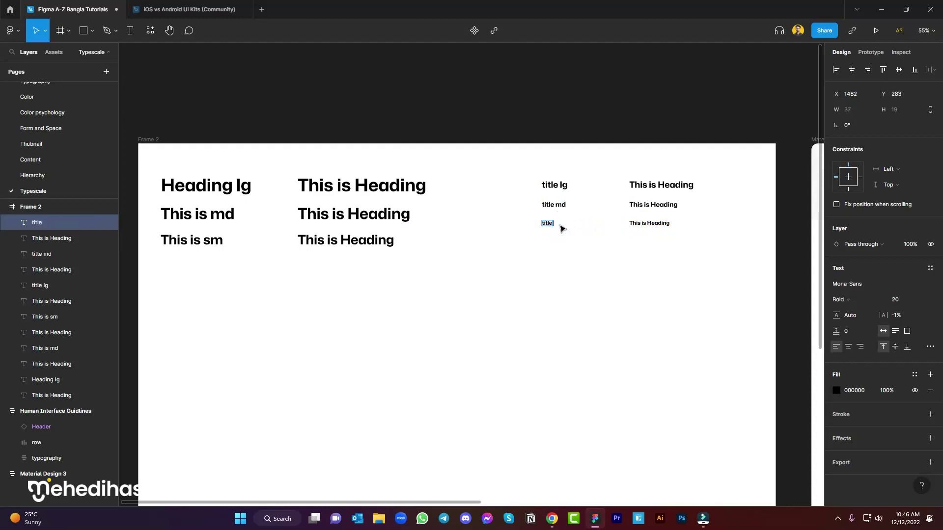
pyautogui.write(' sm')
pyautogui.press('Escape')
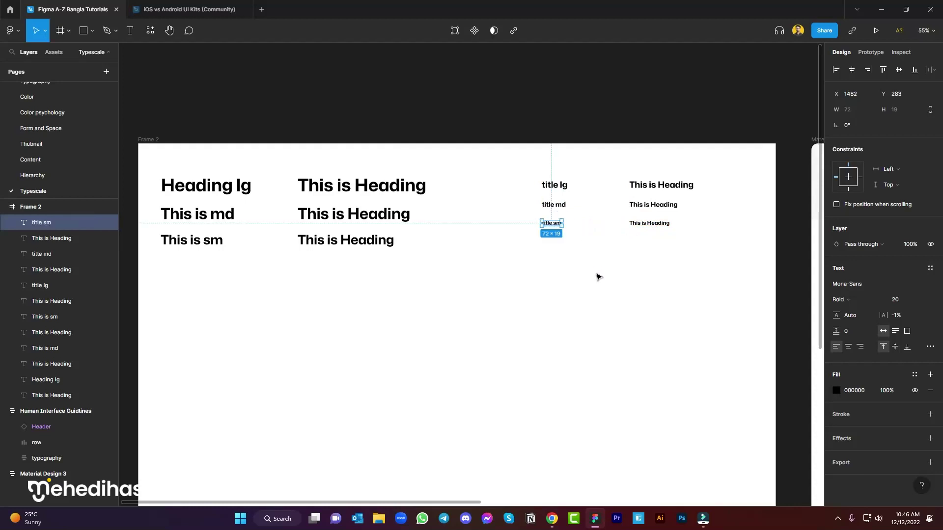
pyautogui.click(598, 274)
# Shift the left heading columns right and align all twelve text layers
pyautogui.scroll(-1, 573, 276)
pyautogui.moveTo(664, 207); pyautogui.dragTo(532, 139)
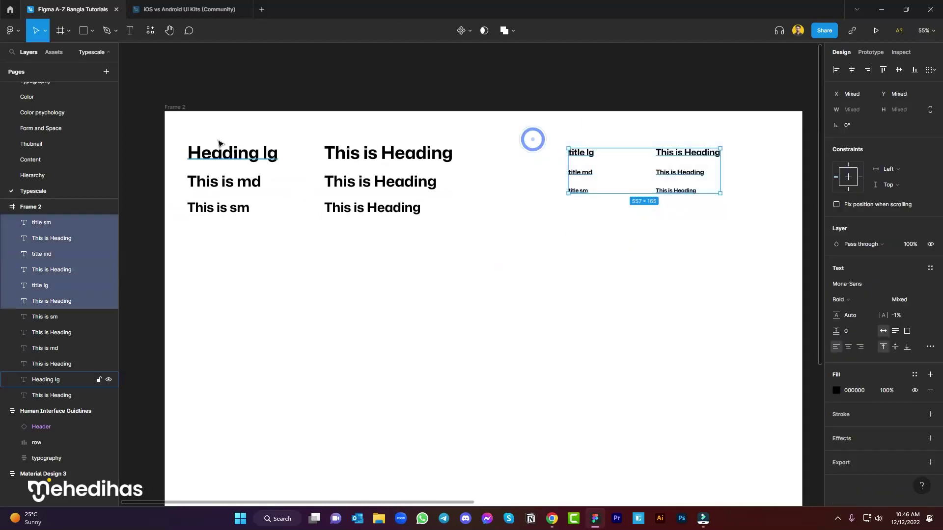
pyautogui.moveTo(292, 193); pyautogui.dragTo(181, 122)
pyautogui.moveTo(371, 189); pyautogui.dragTo(446, 195)
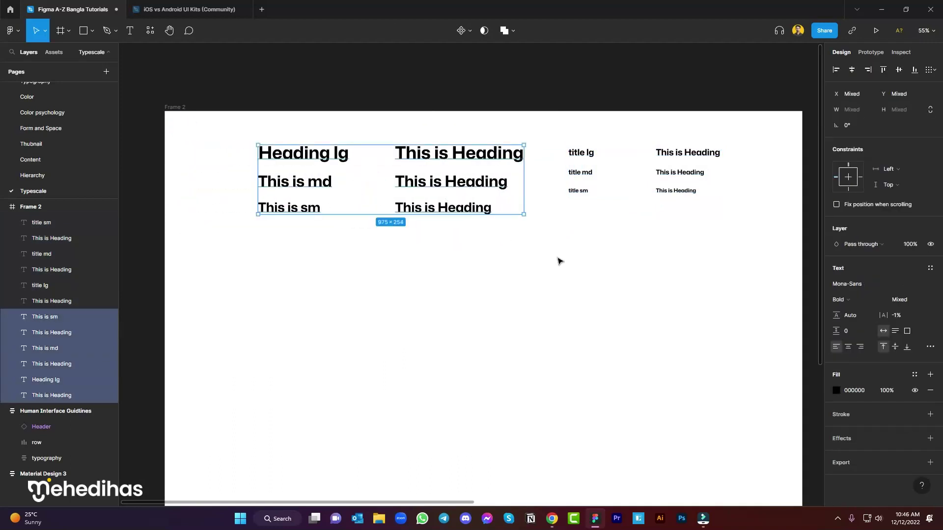
pyautogui.click(557, 258)
pyautogui.moveTo(566, 271)
pyautogui.mouseDown()
pyautogui.moveTo(558, 259)
pyautogui.moveTo(576, 266)
pyautogui.mouseUp()
pyautogui.moveTo(242, 116); pyautogui.dragTo(722, 216)
pyautogui.moveTo(584, 163); pyautogui.dragTo(579, 158)
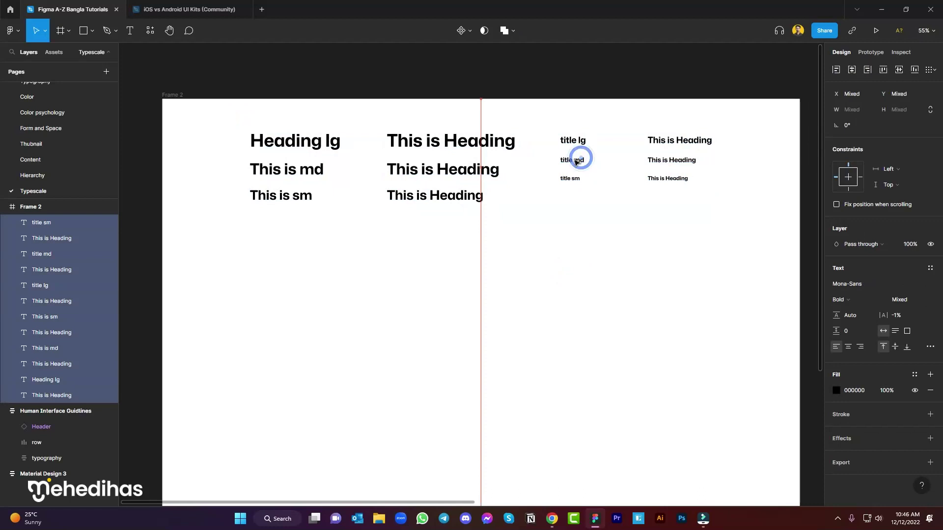
pyautogui.click(522, 263)
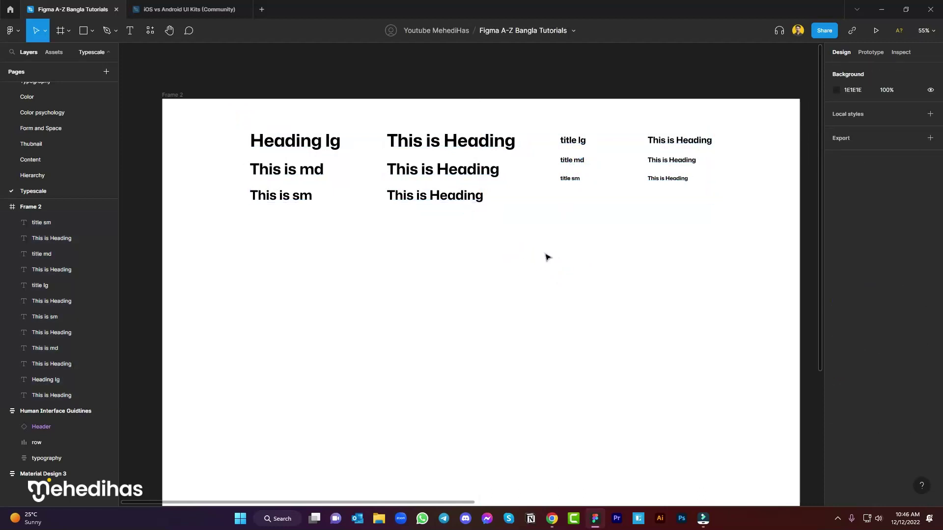
# Copy a small heading into the middle of the frame, undoing a stray resize of the titles
pyautogui.moveTo(430, 196); pyautogui.dragTo(431, 271)
pyautogui.press('Delete')
pyautogui.moveTo(677, 183); pyautogui.dragTo(481, 313)
pyautogui.click(661, 212)
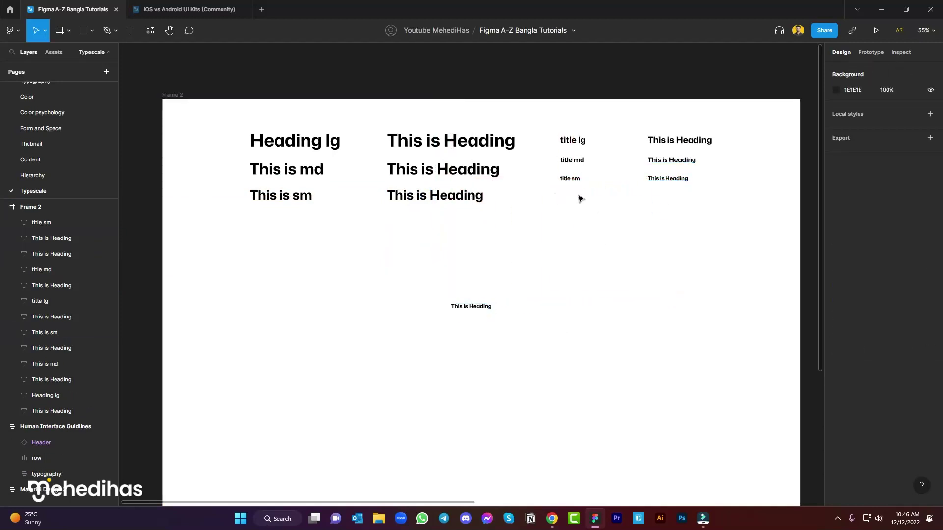
pyautogui.moveTo(555, 194); pyautogui.dragTo(751, 181)
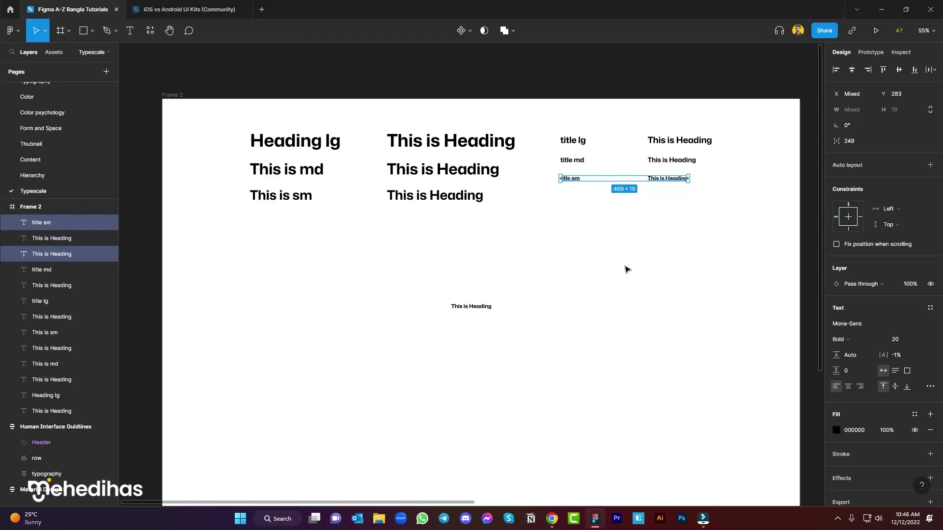
pyautogui.click(909, 343)
pyautogui.write('18')
pyautogui.click(574, 343)
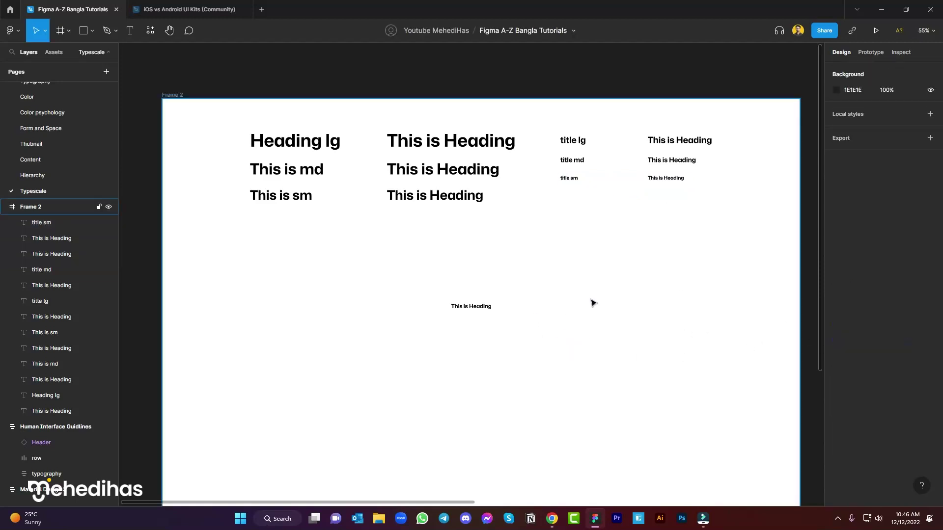
pyautogui.hotkey('ctrl', 'z')
# Set the centre heading copy to font size 18
pyautogui.click(464, 306)
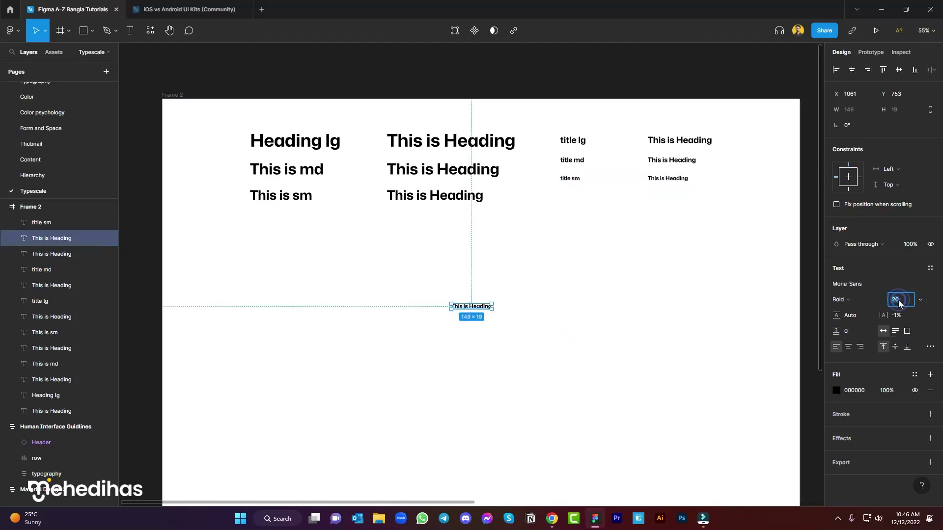
pyautogui.click(899, 301)
pyautogui.write('18')
pyautogui.press('Return')
pyautogui.click(522, 316)
# Add two copies below it at sizes 16 and 14, then select all three
pyautogui.click(471, 306)
pyautogui.moveTo(480, 307); pyautogui.dragTo(480, 321)
pyautogui.write('1')
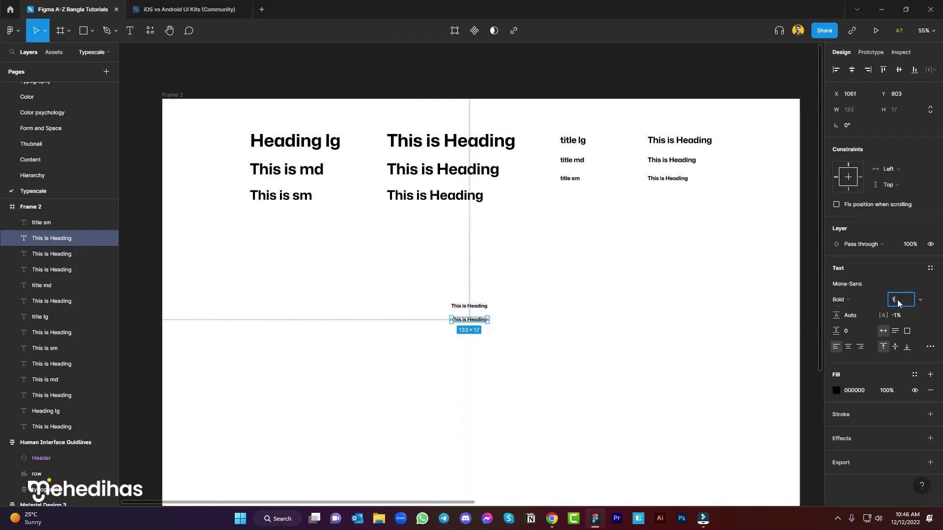
pyautogui.press('Return')
pyautogui.click(547, 337)
pyautogui.moveTo(480, 319); pyautogui.dragTo(480, 332)
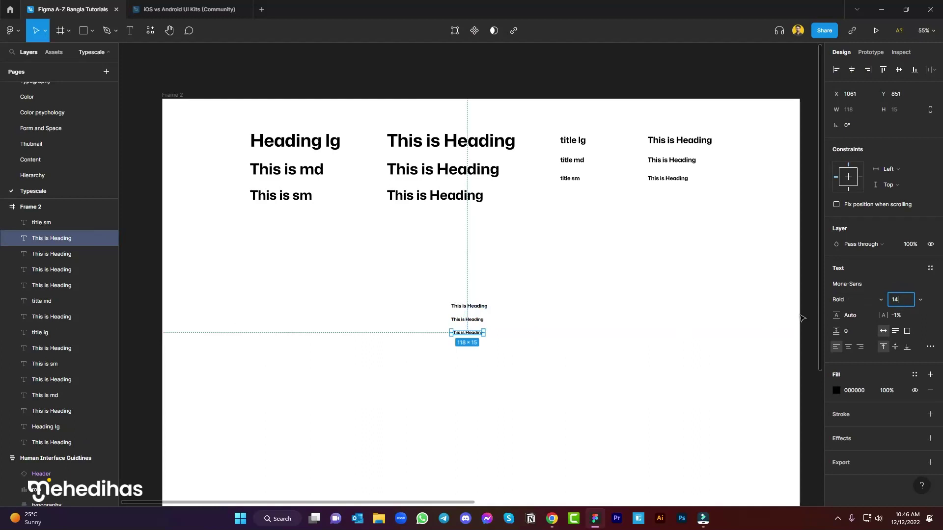
pyautogui.click(552, 325)
pyautogui.scroll(3, 426, 362)
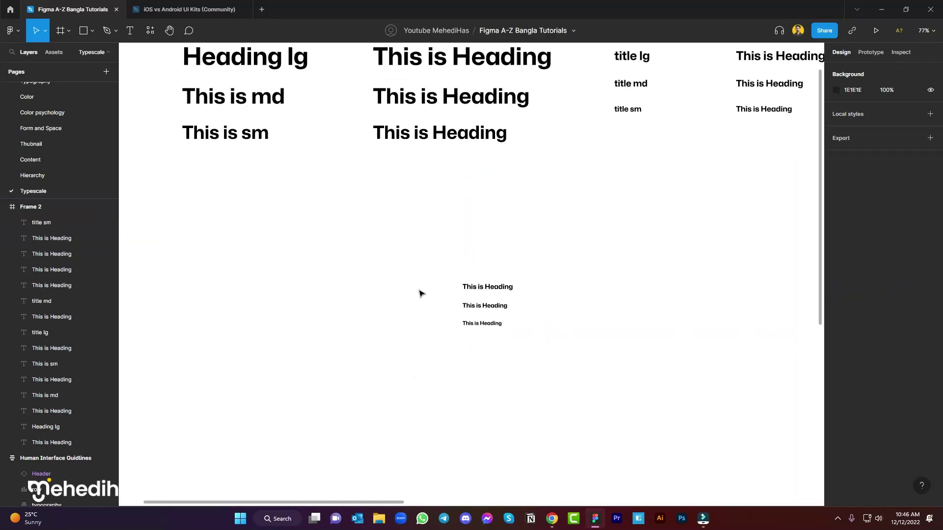
pyautogui.moveTo(474, 311); pyautogui.dragTo(521, 347)
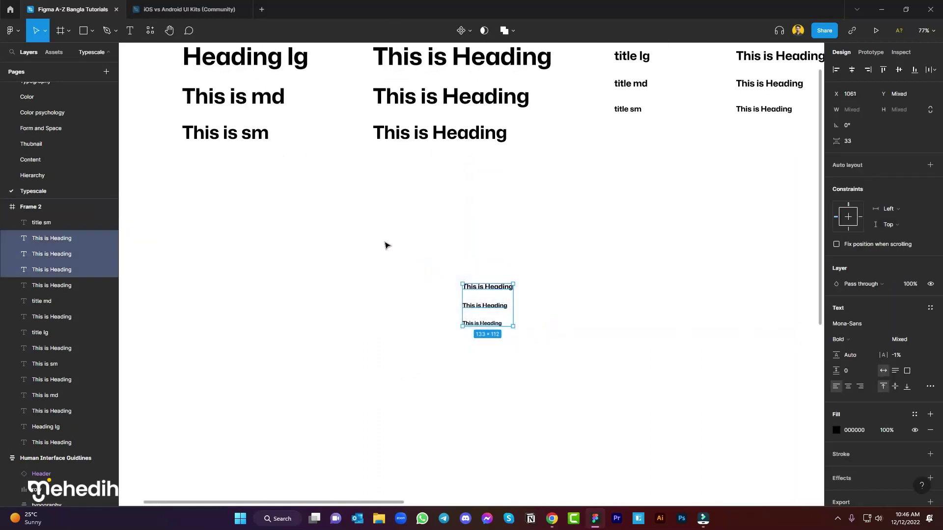
# Change the three centre headings' text to 'Body' with the Change Text plugin
pyautogui.click(150, 30)
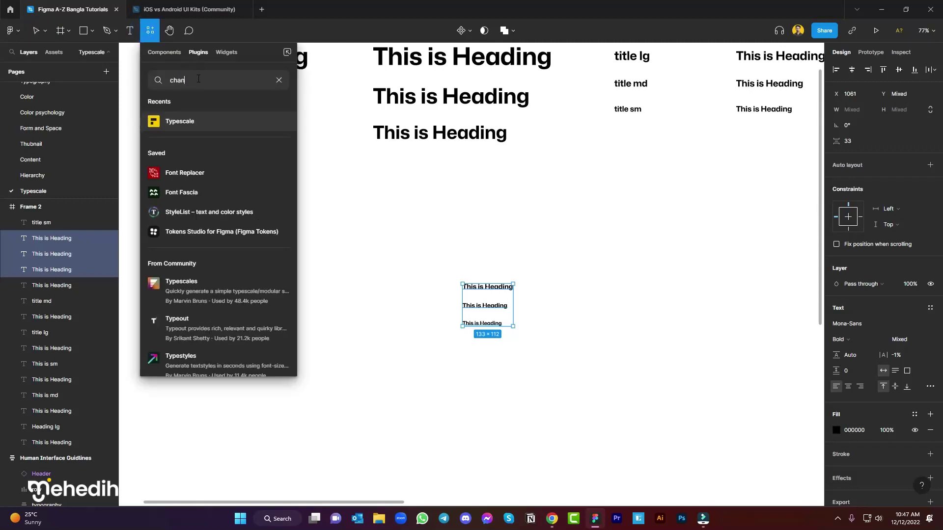
pyautogui.click(280, 122)
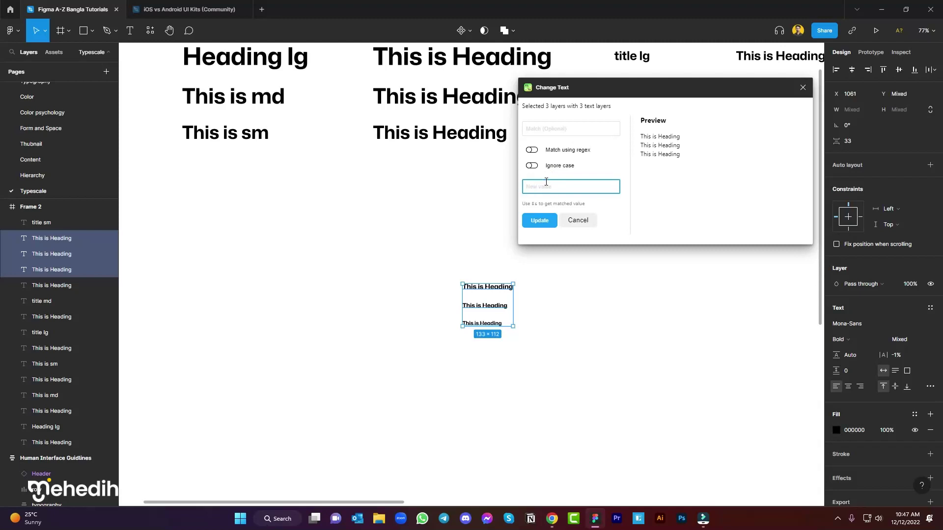
pyautogui.write('Body')
pyautogui.press('Return')
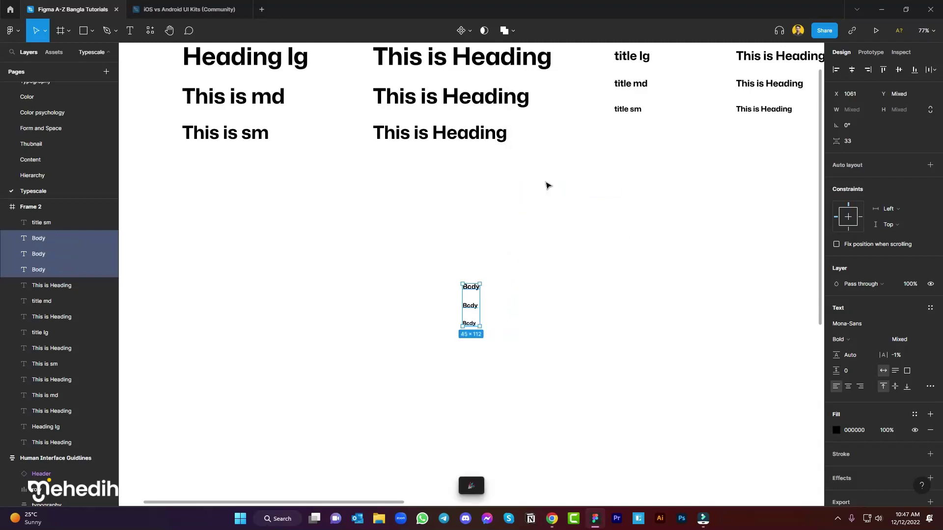
pyautogui.click(542, 304)
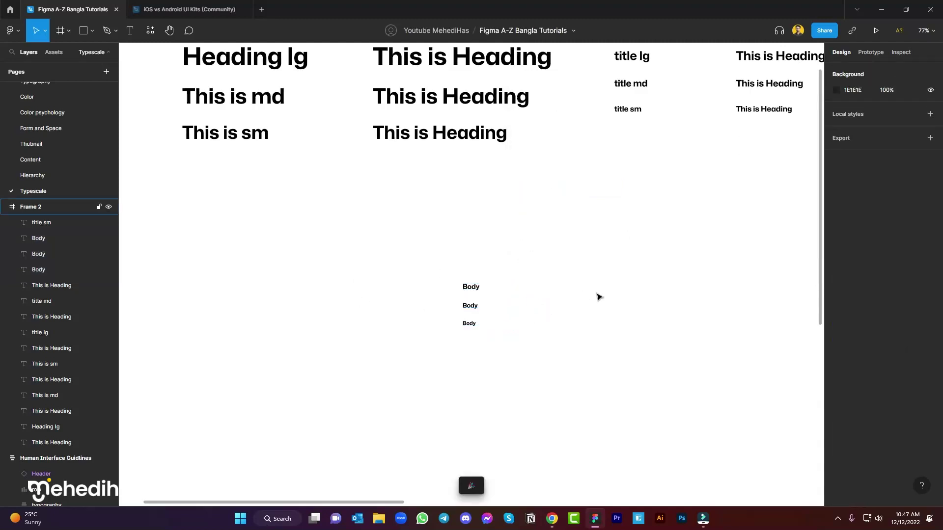
# Duplicate the three Body texts to their left
pyautogui.scroll(-1, 589, 292)
pyautogui.scroll(5, 433, 311)
pyautogui.moveTo(475, 250); pyautogui.dragTo(525, 386)
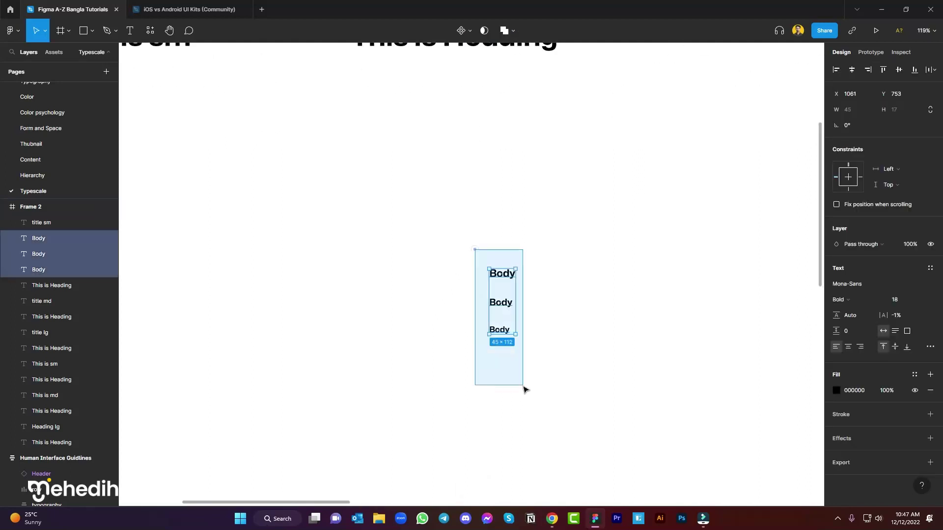
pyautogui.moveTo(512, 311); pyautogui.dragTo(461, 310)
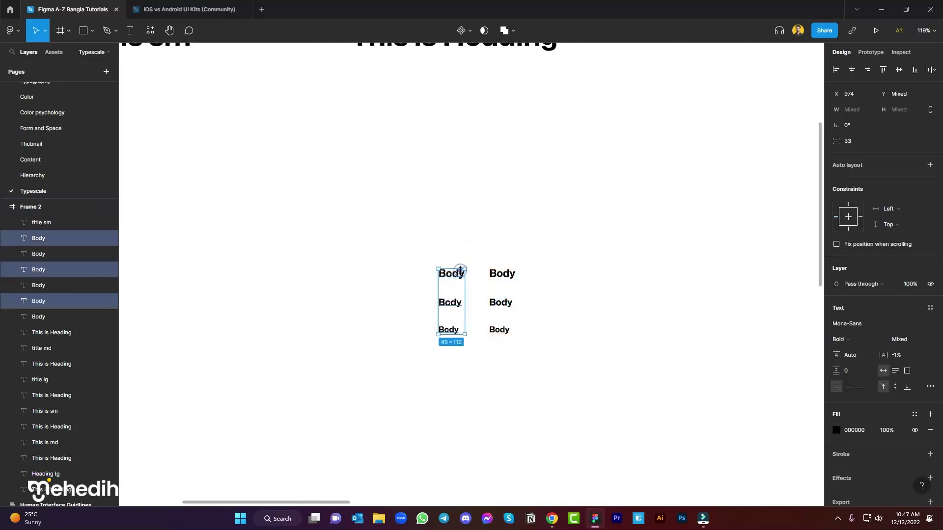
# Append lg, md and sm to the copies, making Body lg, Body md and Body sm labels
pyautogui.click(460, 276)
pyautogui.doubleClick(461, 277)
pyautogui.press('Right')
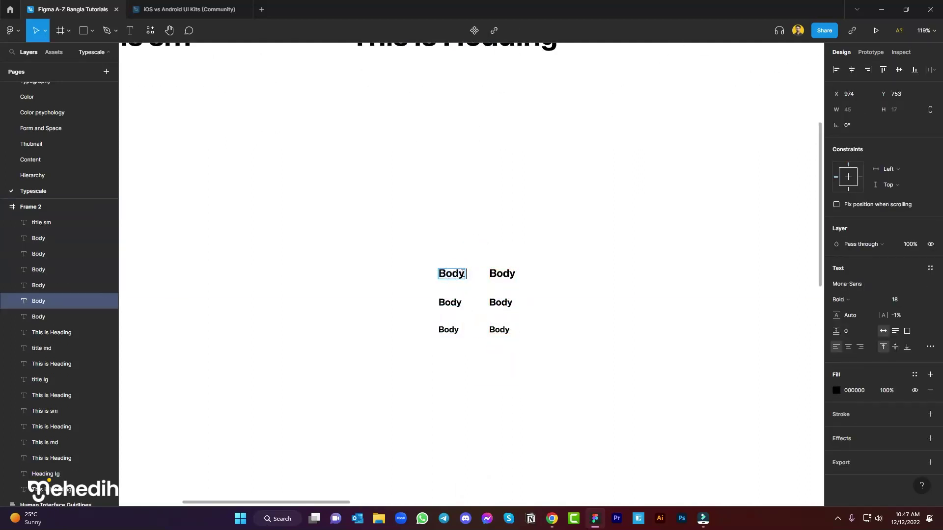
pyautogui.click(459, 300)
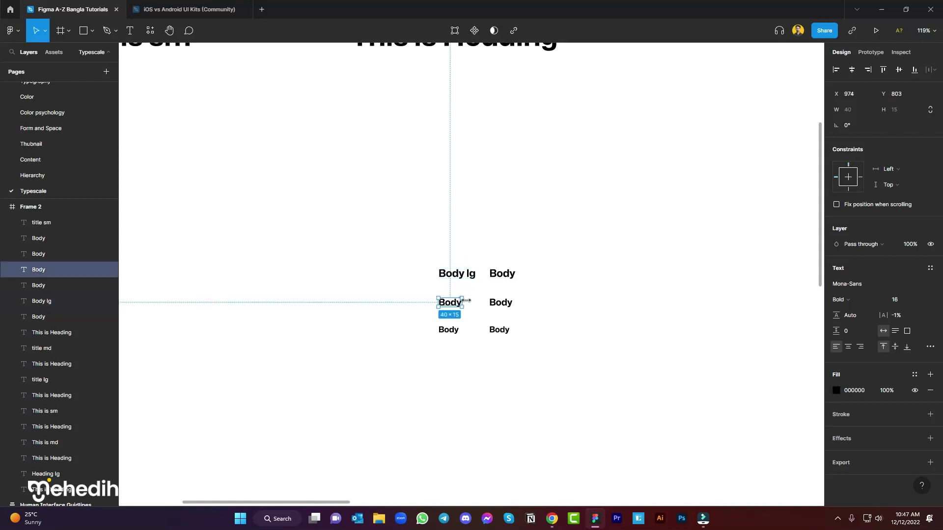
pyautogui.doubleClick(462, 301)
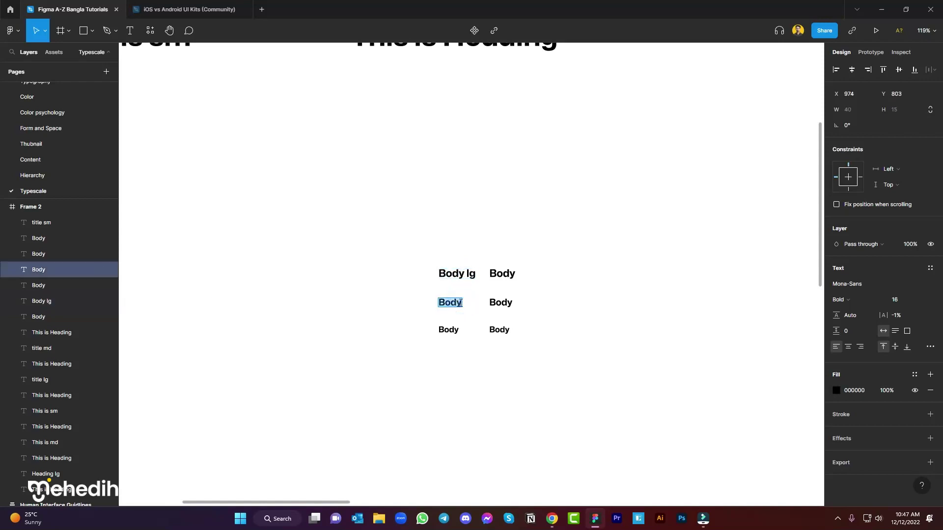
pyautogui.click(460, 330)
pyautogui.doubleClick(460, 330)
pyautogui.press('Right')
pyautogui.write('sm')
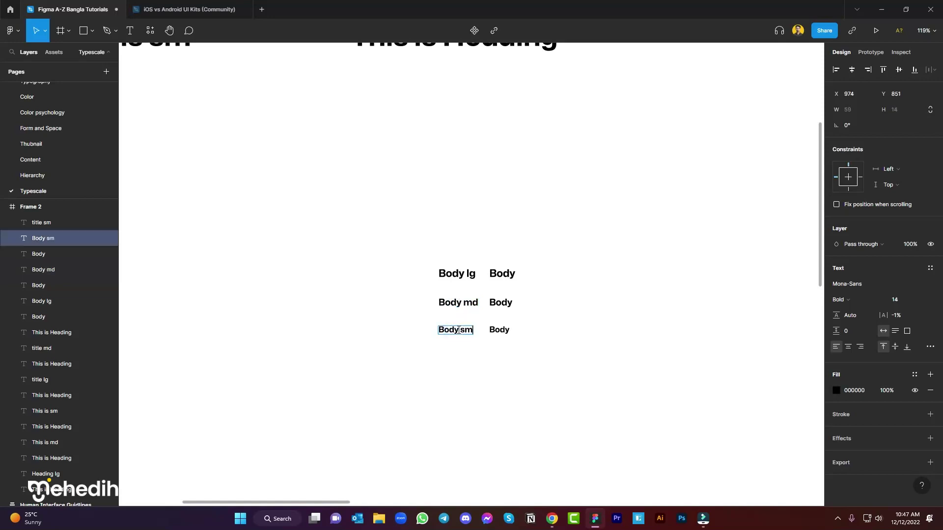
pyautogui.click(632, 416)
# Move the six Body texts below the 'This is sm' heading row
pyautogui.scroll(-5, 608, 370)
pyautogui.moveTo(604, 303); pyautogui.dragTo(462, 410)
pyautogui.moveTo(526, 328); pyautogui.dragTo(327, 255)
pyautogui.click(456, 264)
pyautogui.hscroll(3, 437, 246)
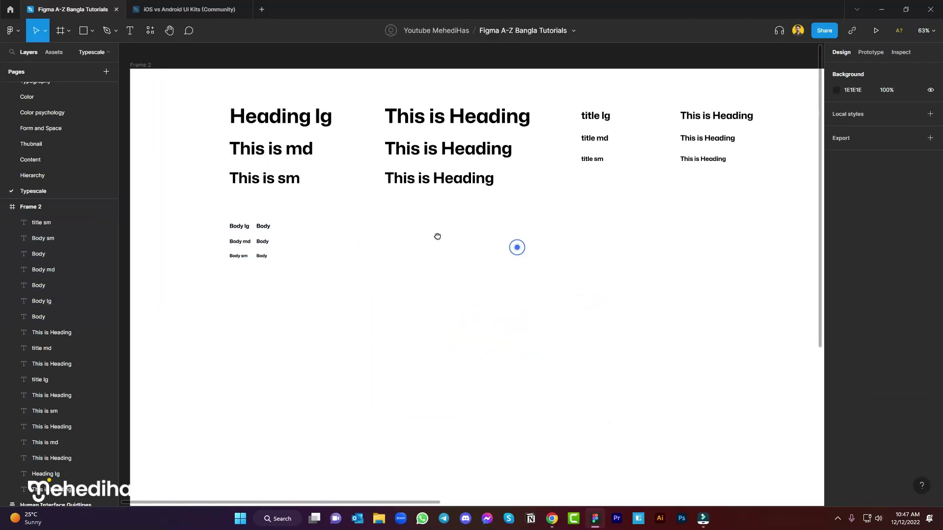
# Duplicate the six-text Body group to the right
pyautogui.moveTo(202, 212); pyautogui.dragTo(320, 301)
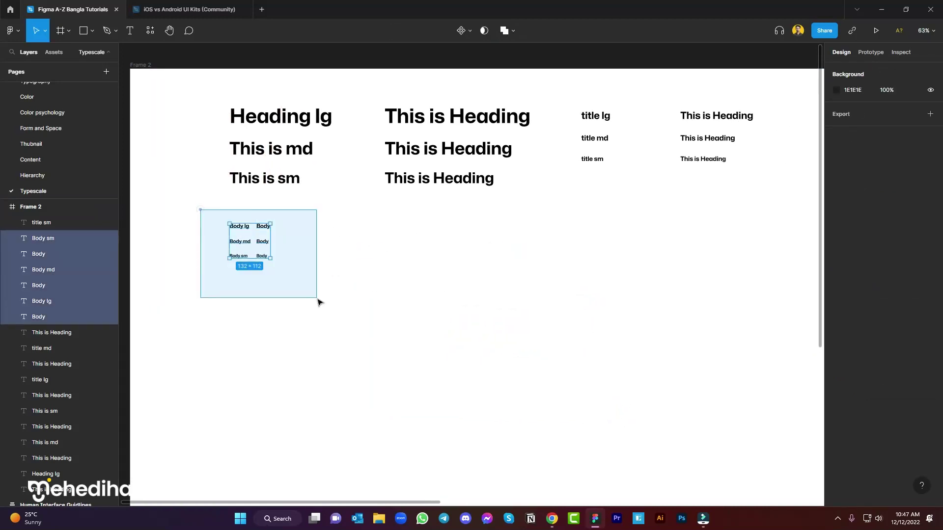
pyautogui.moveTo(240, 242); pyautogui.dragTo(323, 243)
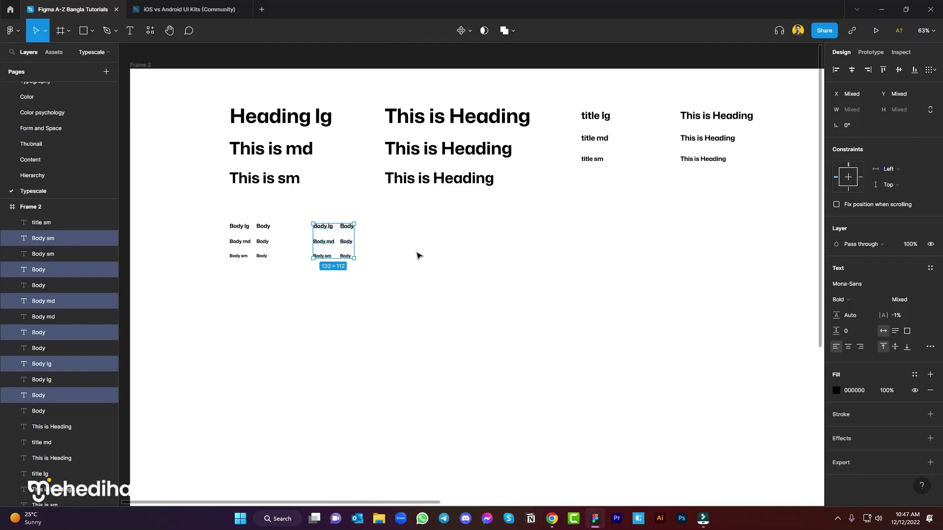
pyautogui.click(326, 210)
pyautogui.moveTo(292, 210); pyautogui.dragTo(415, 297)
pyautogui.click(467, 277)
# Copy the Body sm text further right and retype it as 'Caption'
pyautogui.moveTo(346, 227); pyautogui.dragTo(421, 233)
pyautogui.click(479, 257)
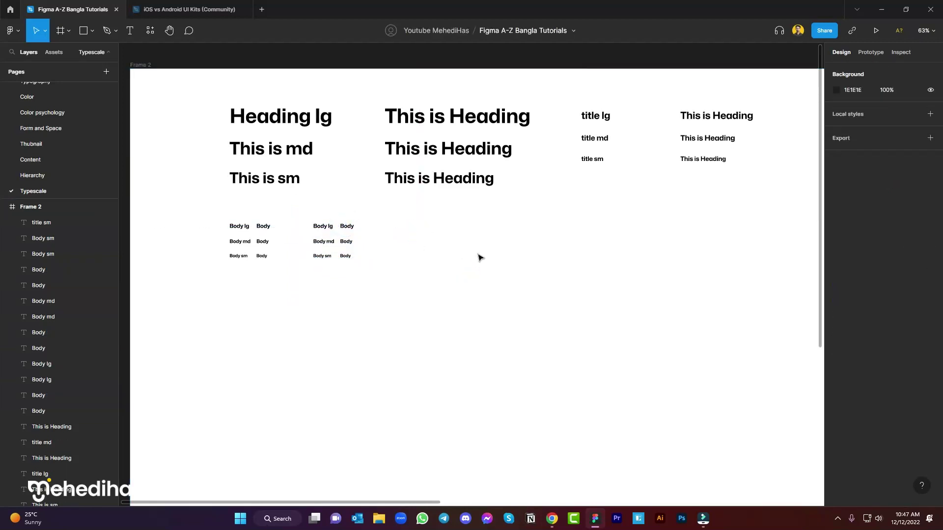
pyautogui.moveTo(344, 256); pyautogui.dragTo(446, 261)
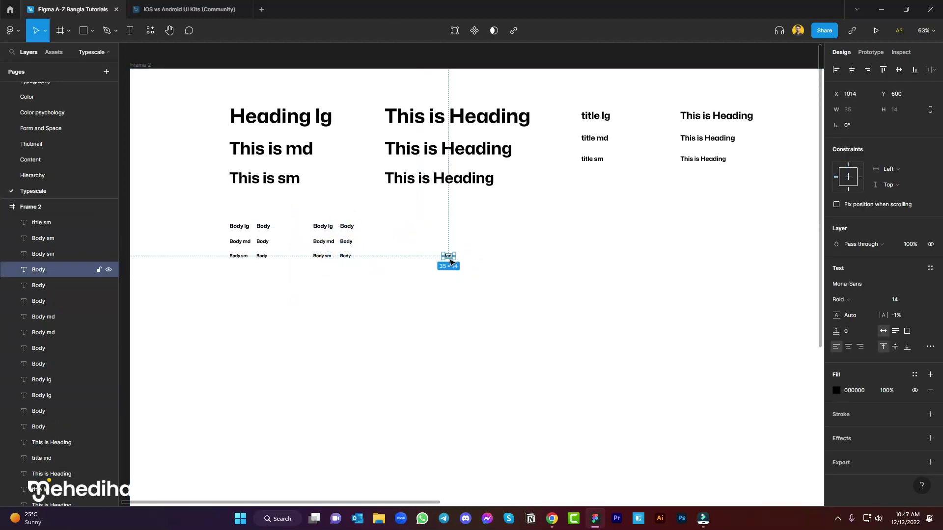
pyautogui.doubleClick(448, 256)
pyautogui.write('Caption')
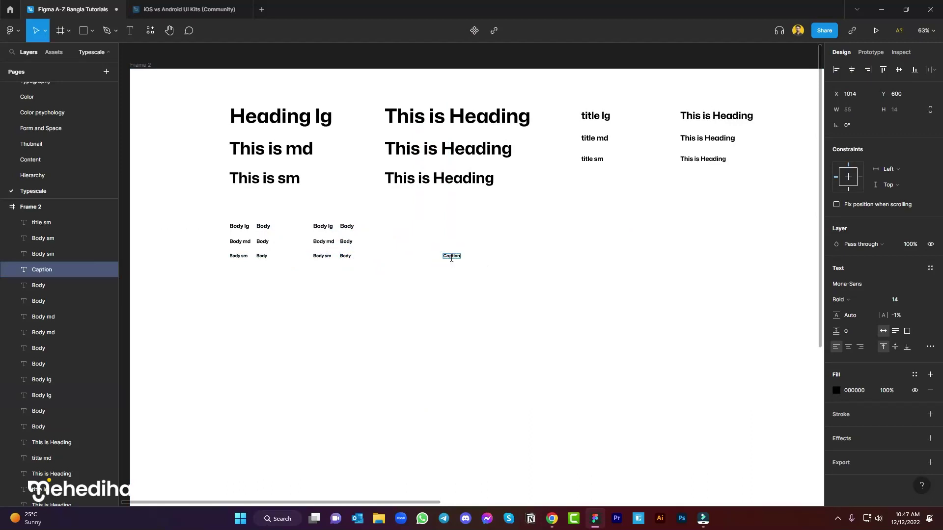
pyautogui.click(554, 265)
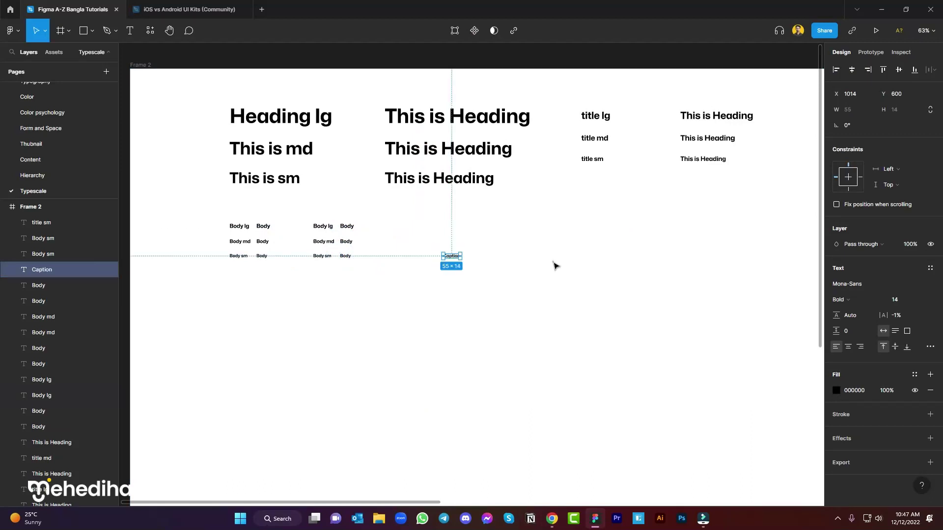
# Set the Caption to font size 12 and move it lower in the frame
pyautogui.click(912, 303)
pyautogui.write('12')
pyautogui.click(482, 275)
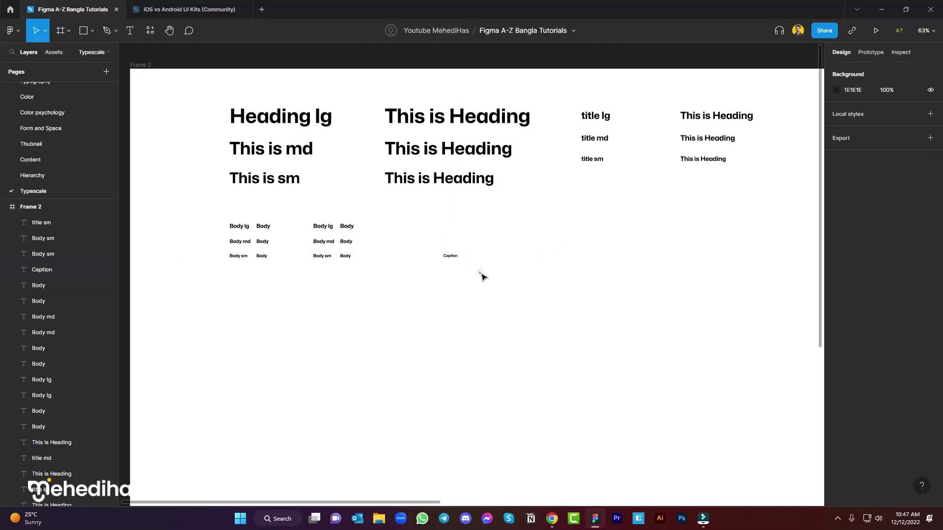
pyautogui.scroll(-3, 467, 276)
pyautogui.moveTo(431, 210); pyautogui.dragTo(435, 350)
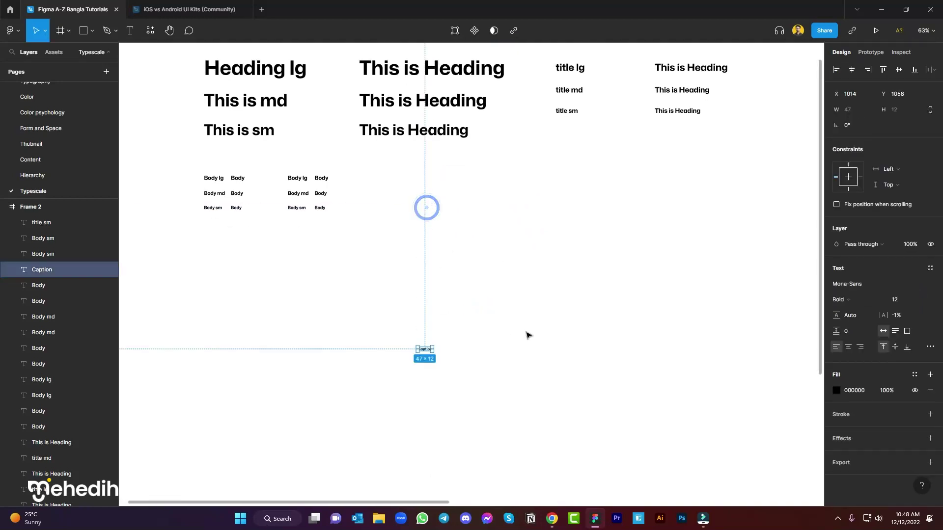
pyautogui.click(525, 332)
pyautogui.scroll(-3, 561, 308)
pyautogui.scroll(3, 560, 305)
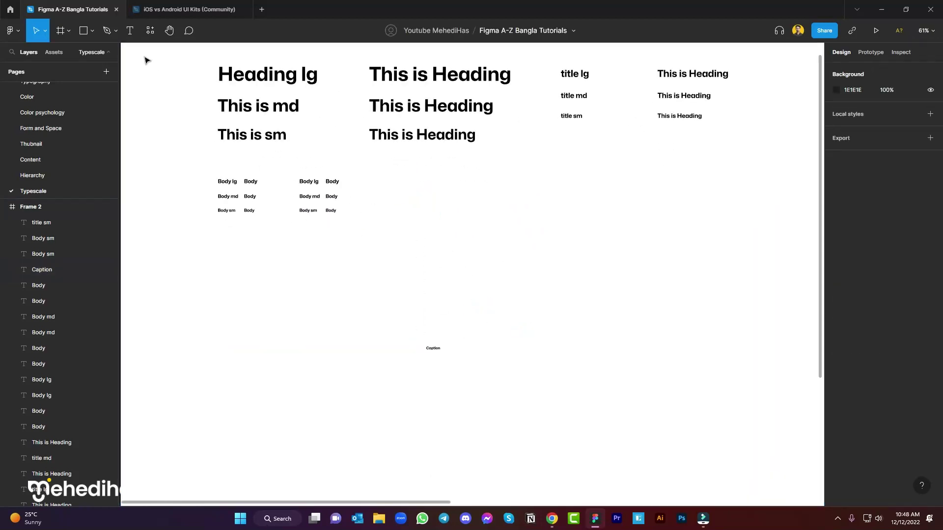
# Draw and delete a temporary grey rectangle, then move the Caption beside Body lg
pyautogui.press('r')
pyautogui.moveTo(301, 243)
pyautogui.mouseDown()
pyautogui.moveTo(543, 343)
pyautogui.moveTo(590, 337)
pyautogui.moveTo(579, 337)
pyautogui.mouseUp()
pyautogui.click(477, 379)
pyautogui.moveTo(434, 352); pyautogui.dragTo(435, 348)
pyautogui.click(495, 366)
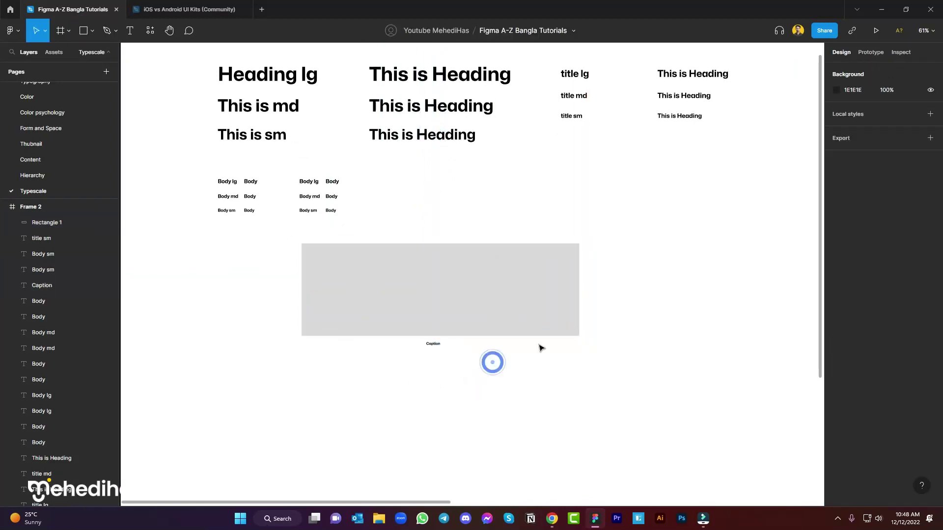
pyautogui.click(489, 286)
pyautogui.press('Delete')
pyautogui.moveTo(433, 343); pyautogui.dragTo(417, 181)
pyautogui.click(422, 233)
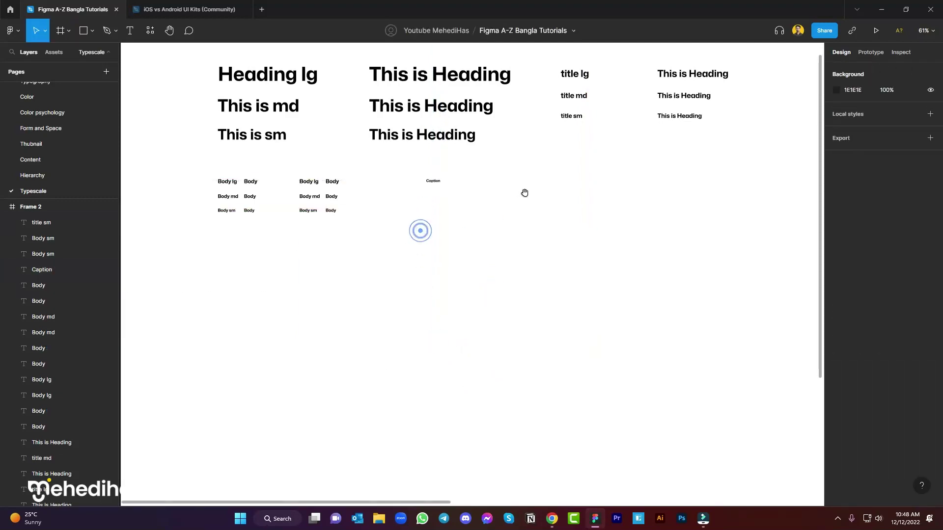
# Move the Body texts and Caption lower in the frame
pyautogui.moveTo(525, 192); pyautogui.dragTo(503, 261)
pyautogui.scroll(-1, 539, 251)
pyautogui.moveTo(204, 237); pyautogui.dragTo(524, 311)
pyautogui.moveTo(315, 265); pyautogui.dragTo(427, 341)
pyautogui.click(547, 271)
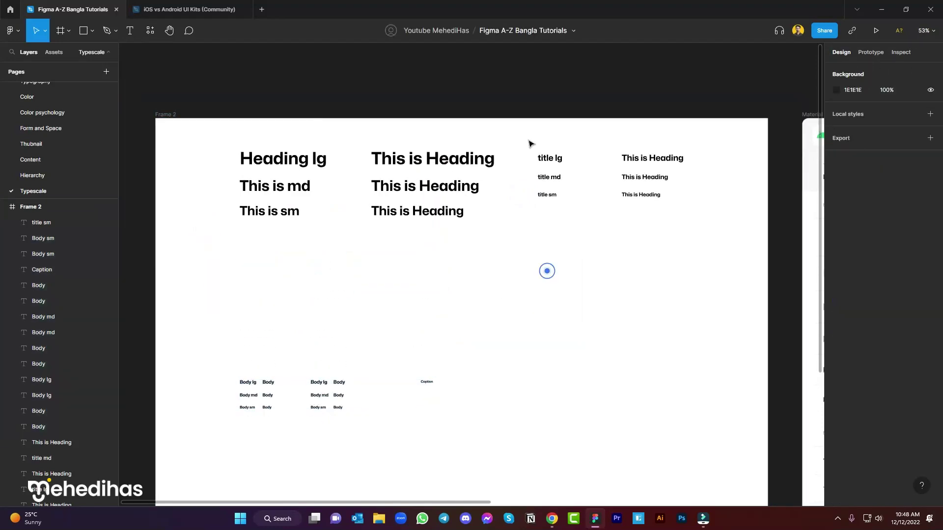
# Move the title rows under the headings and align their samples with the heading samples
pyautogui.moveTo(528, 140); pyautogui.dragTo(649, 208)
pyautogui.moveTo(640, 176); pyautogui.dragTo(346, 273)
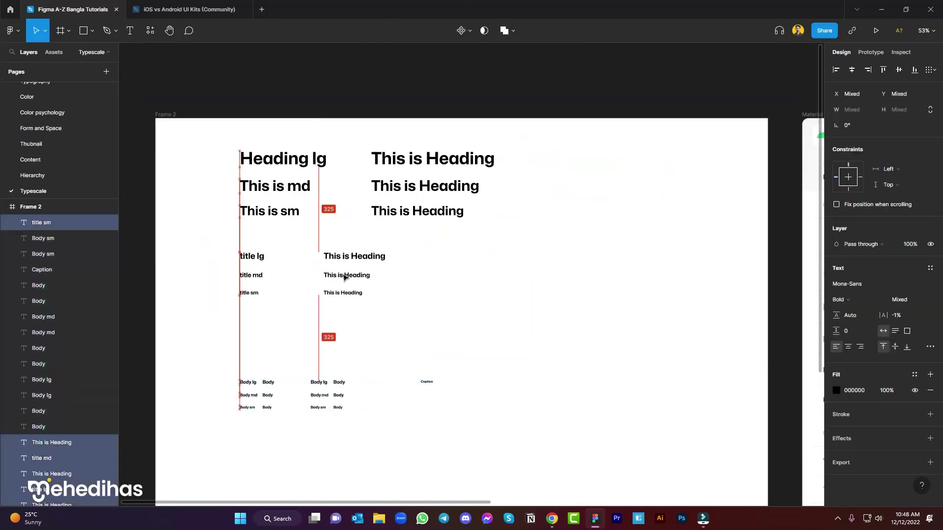
pyautogui.click(501, 283)
pyautogui.moveTo(313, 235); pyautogui.dragTo(391, 319)
pyautogui.moveTo(354, 275); pyautogui.dragTo(401, 276)
pyautogui.click(469, 342)
pyautogui.moveTo(468, 342); pyautogui.dragTo(509, 288)
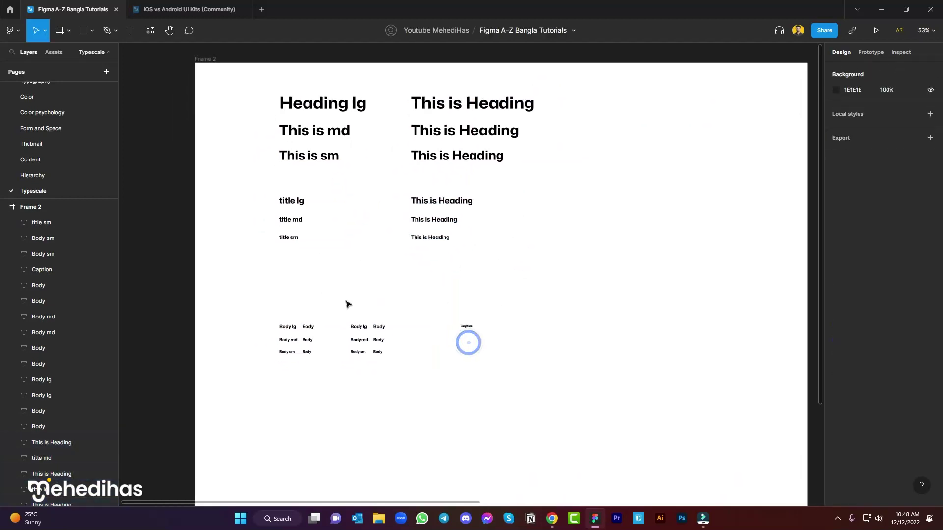
# Delete the duplicate Body column and place the Caption beneath the Body labels
pyautogui.moveTo(339, 307); pyautogui.dragTo(415, 378)
pyautogui.press('Delete')
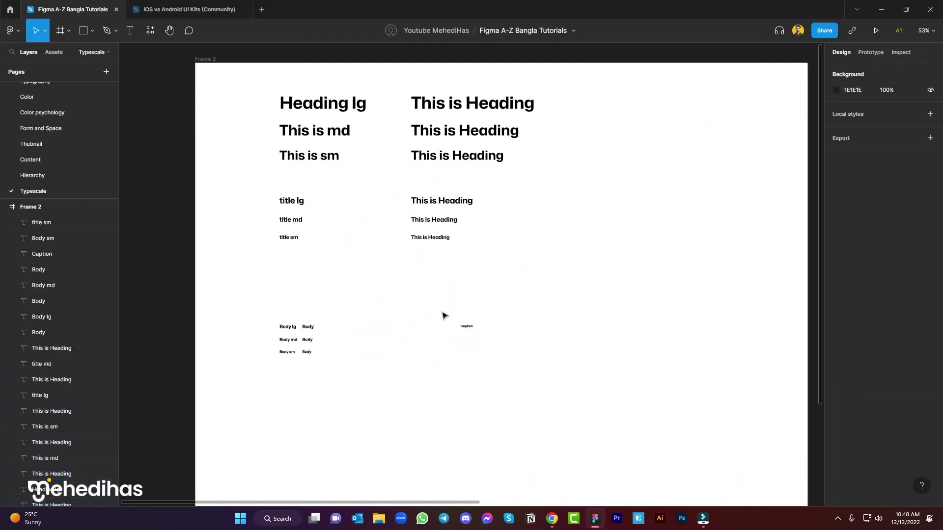
pyautogui.moveTo(466, 327); pyautogui.dragTo(288, 369)
pyautogui.click(438, 338)
pyautogui.moveTo(240, 299); pyautogui.dragTo(358, 394)
pyautogui.click(392, 341)
# Align the Body labels, Caption and Body samples under the title rows
pyautogui.moveTo(337, 308); pyautogui.dragTo(307, 372)
pyautogui.moveTo(308, 340); pyautogui.dragTo(419, 338)
pyautogui.click(319, 296)
pyautogui.moveTo(317, 294); pyautogui.dragTo(293, 284)
pyautogui.moveTo(383, 270); pyautogui.dragTo(430, 359)
pyautogui.moveTo(420, 345); pyautogui.dragTo(420, 289)
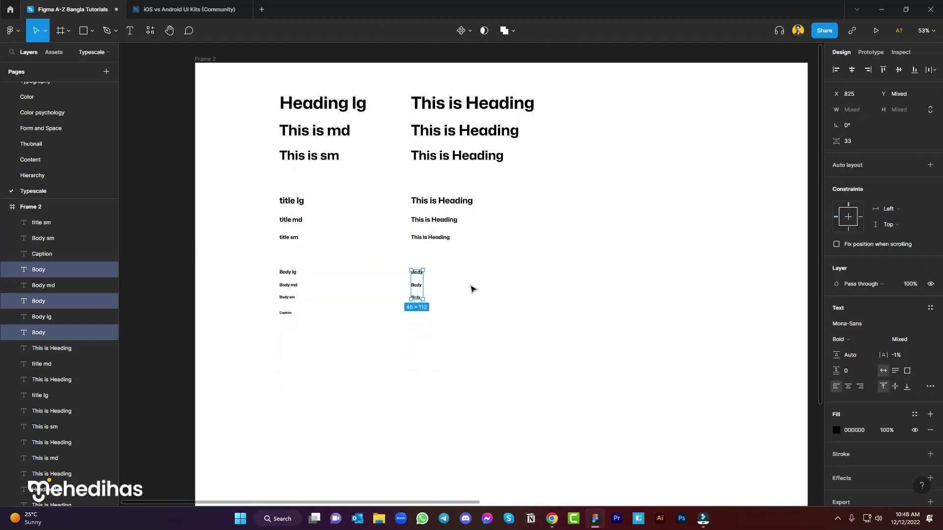
pyautogui.click(469, 284)
pyautogui.moveTo(578, 185); pyautogui.dragTo(545, 216)
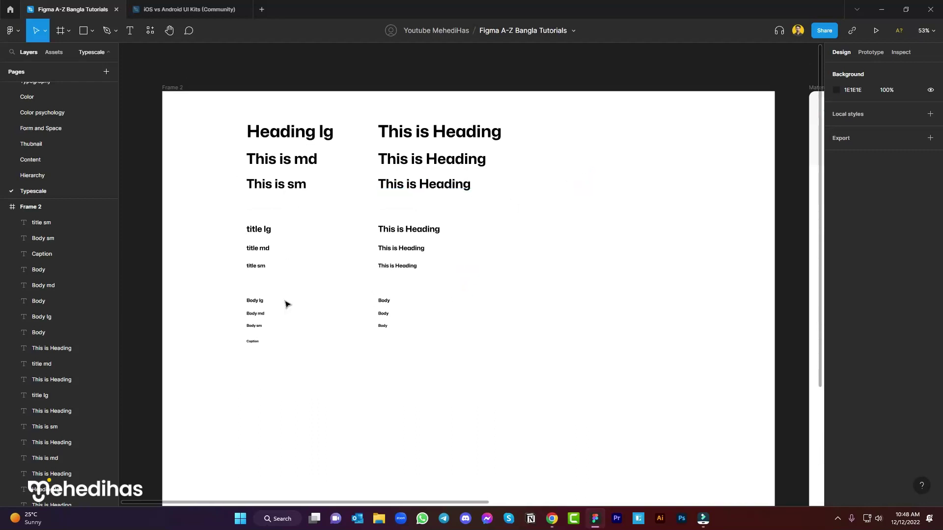